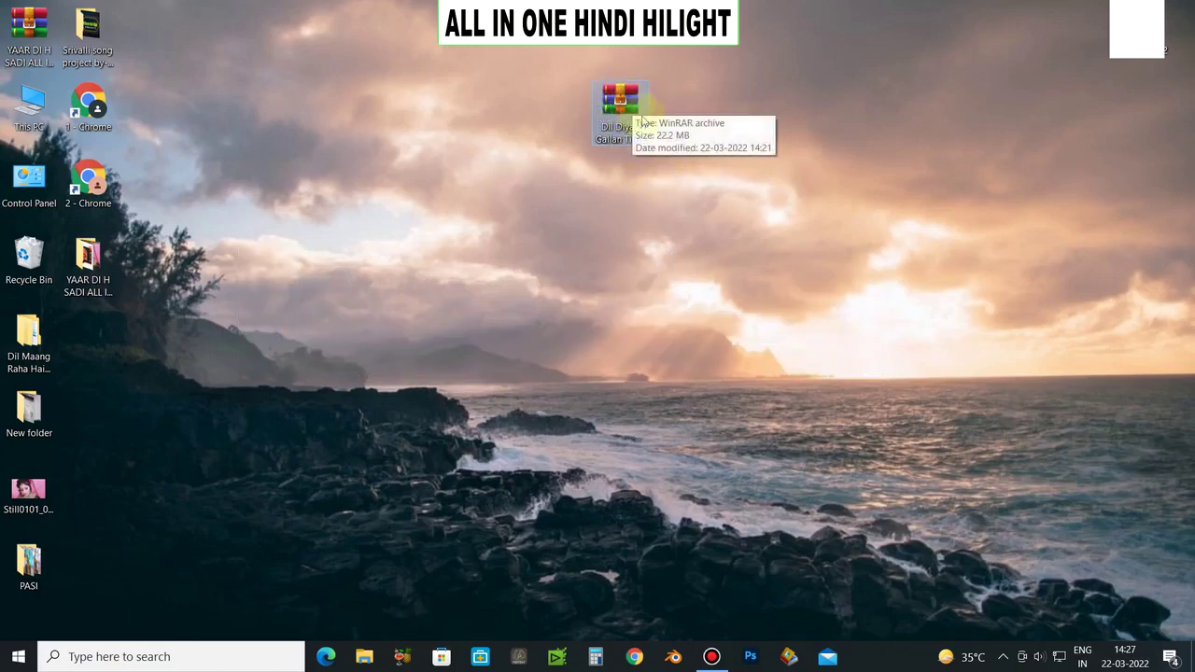
- Select the Dil Diyan Gallan Tittle archive and check its file properties
left_click_drag(571, 60, 715, 200)
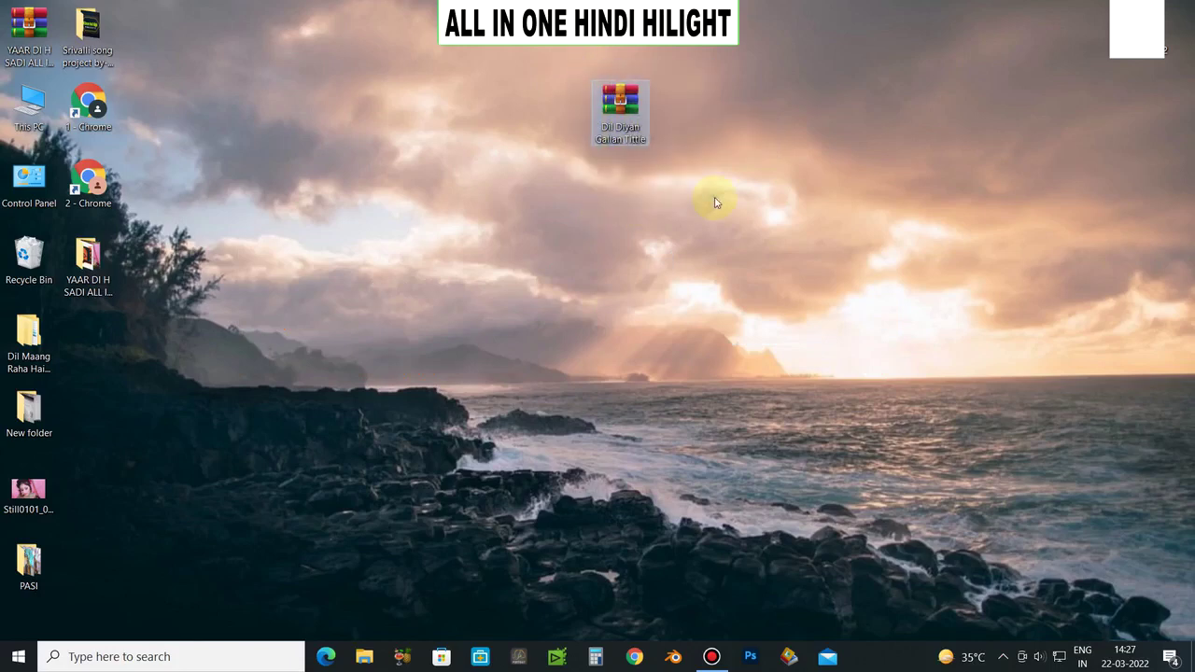
right_click(635, 124)
left_click(683, 456)
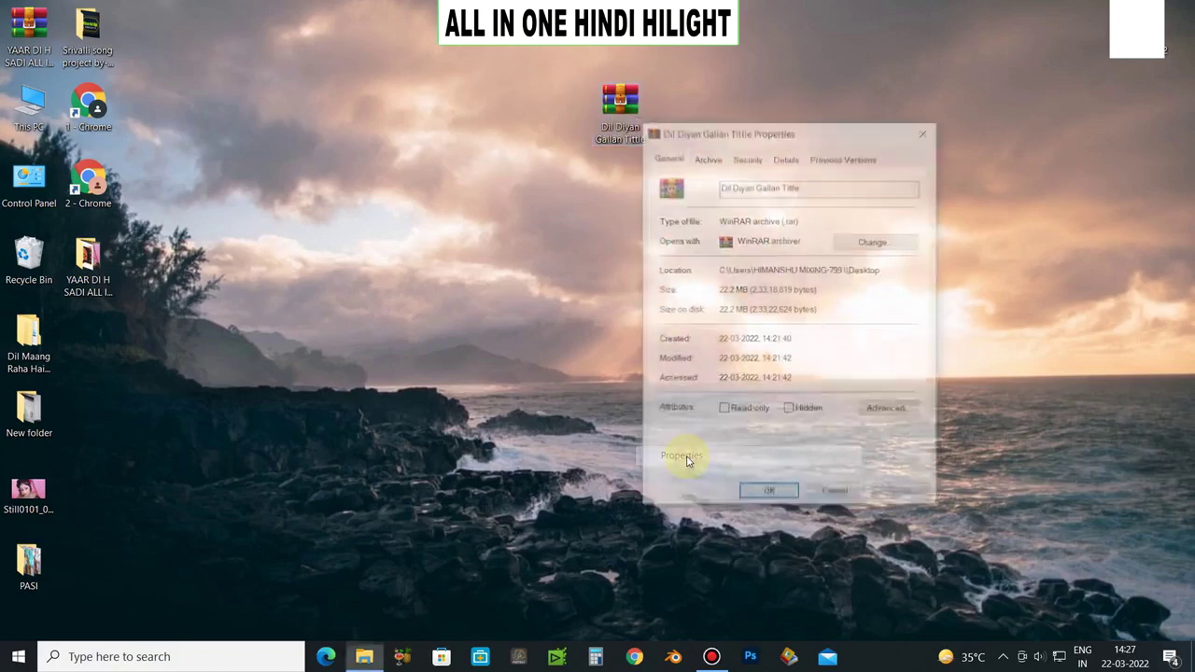
left_click_drag(811, 137, 734, 94)
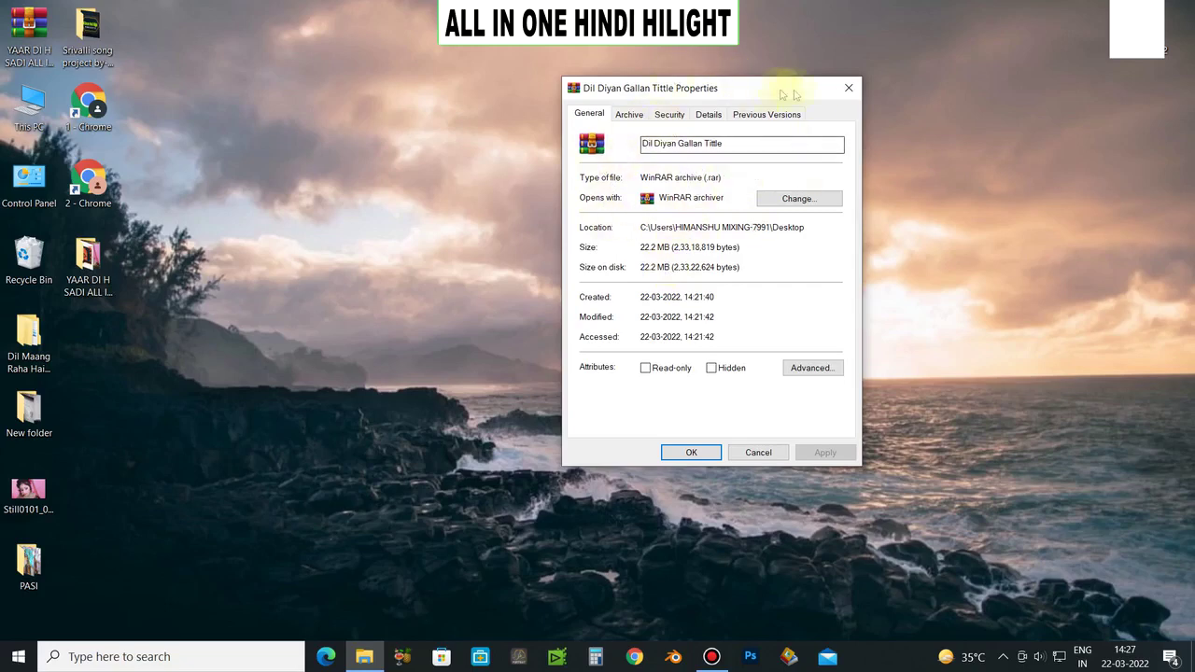
left_click(845, 91)
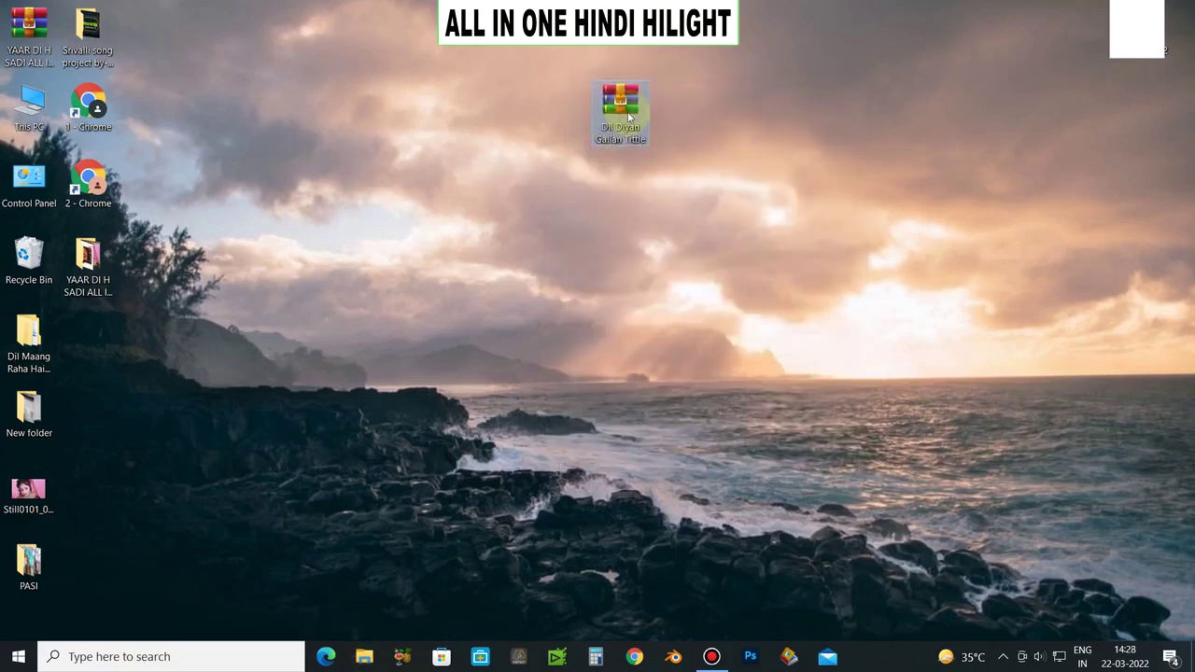
- Extract the archive here, entering its password to confirm
right_click(627, 113)
left_click(667, 193)
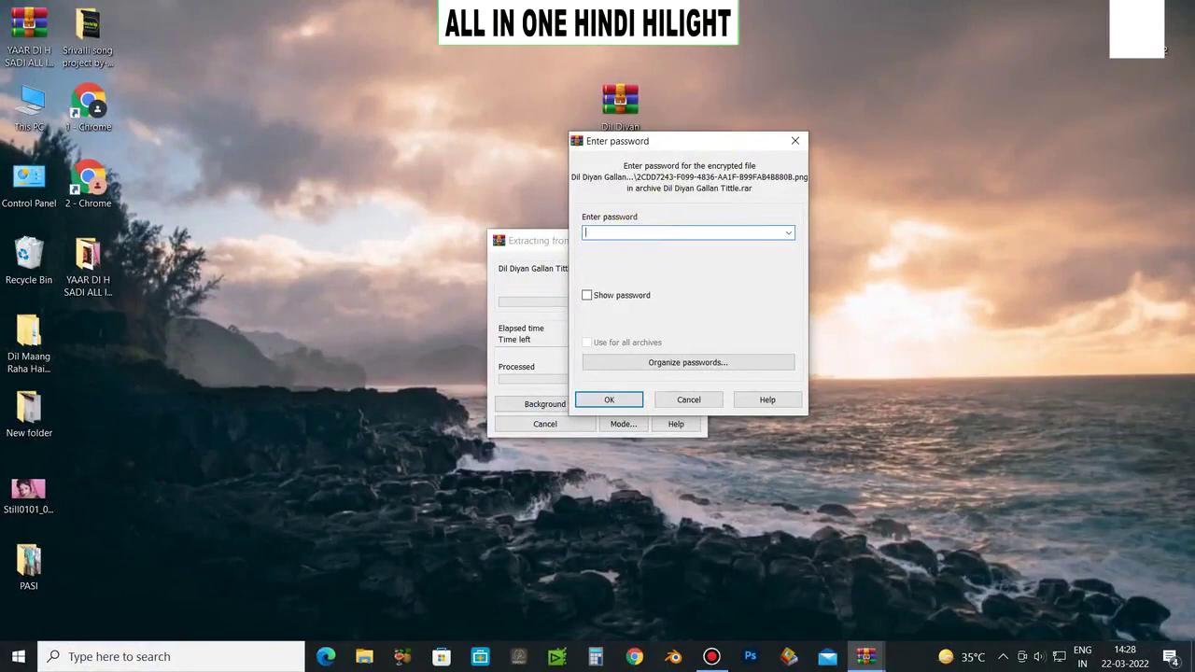
left_click(623, 398)
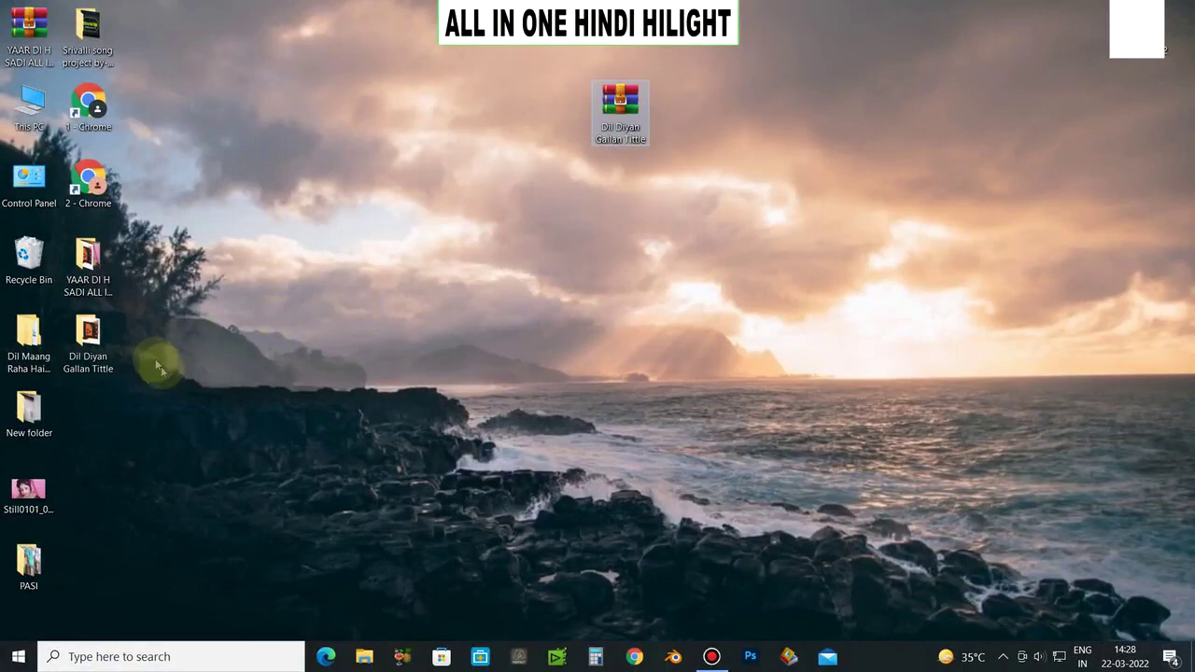
- Place the extracted Dil Diyan Gallan Tittle folder right of its archive and open it
left_click_drag(88, 337, 630, 173)
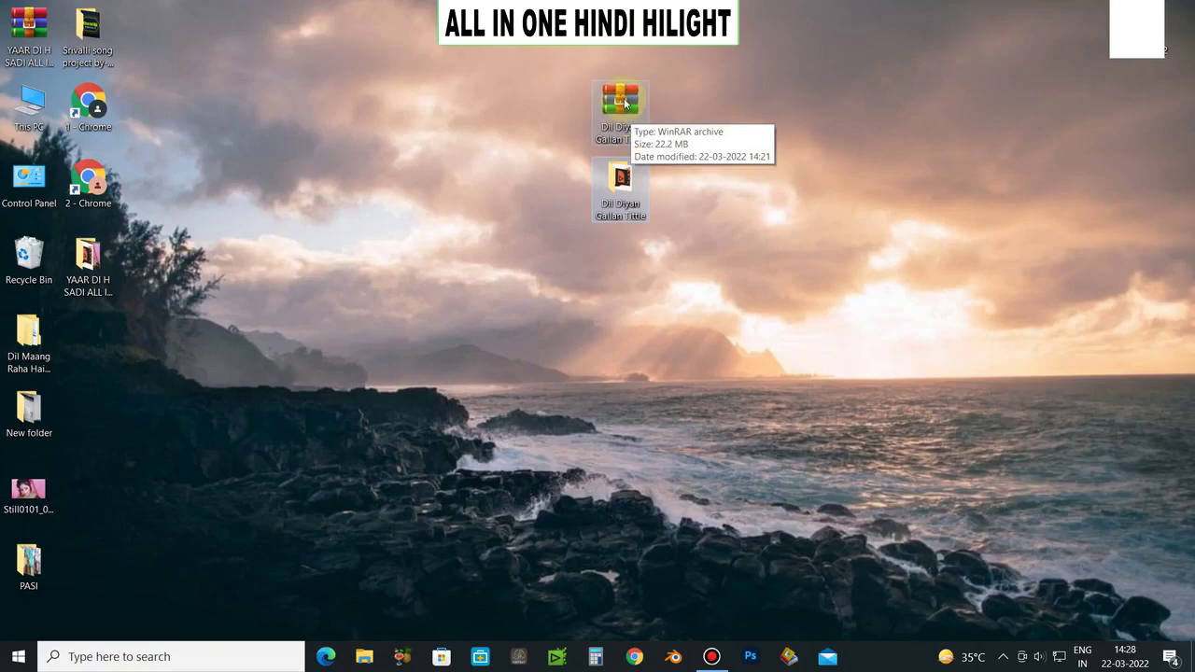
left_click_drag(621, 182, 752, 107)
left_click_drag(739, 62, 1083, 231)
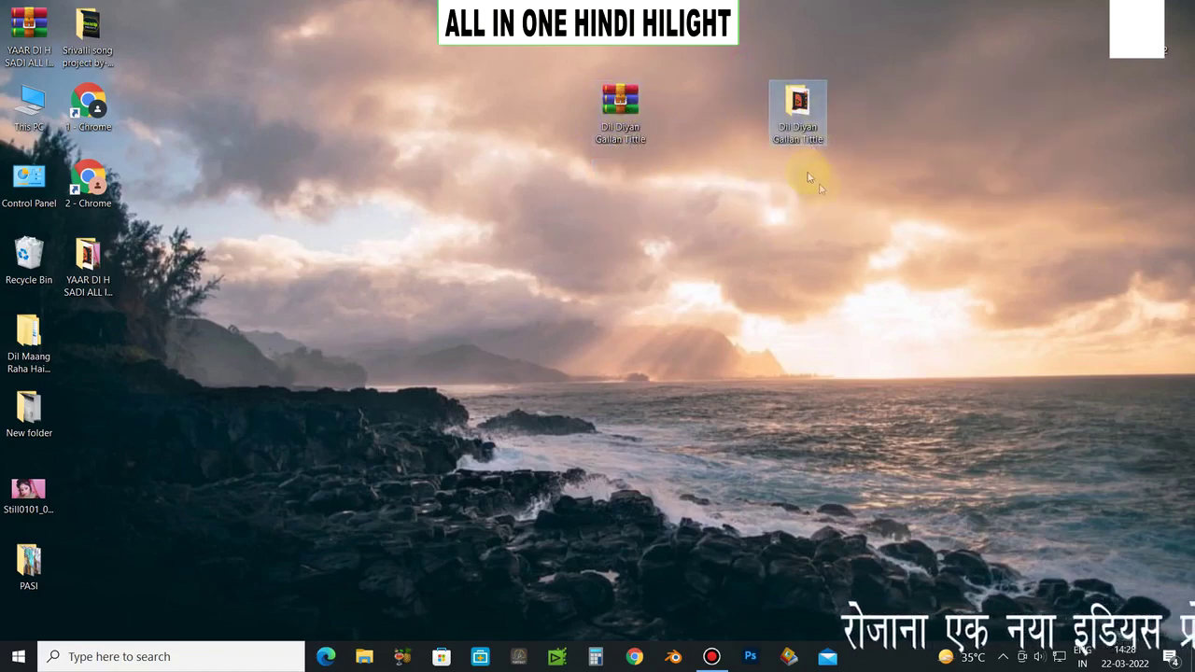
left_click_drag(890, 71, 691, 208)
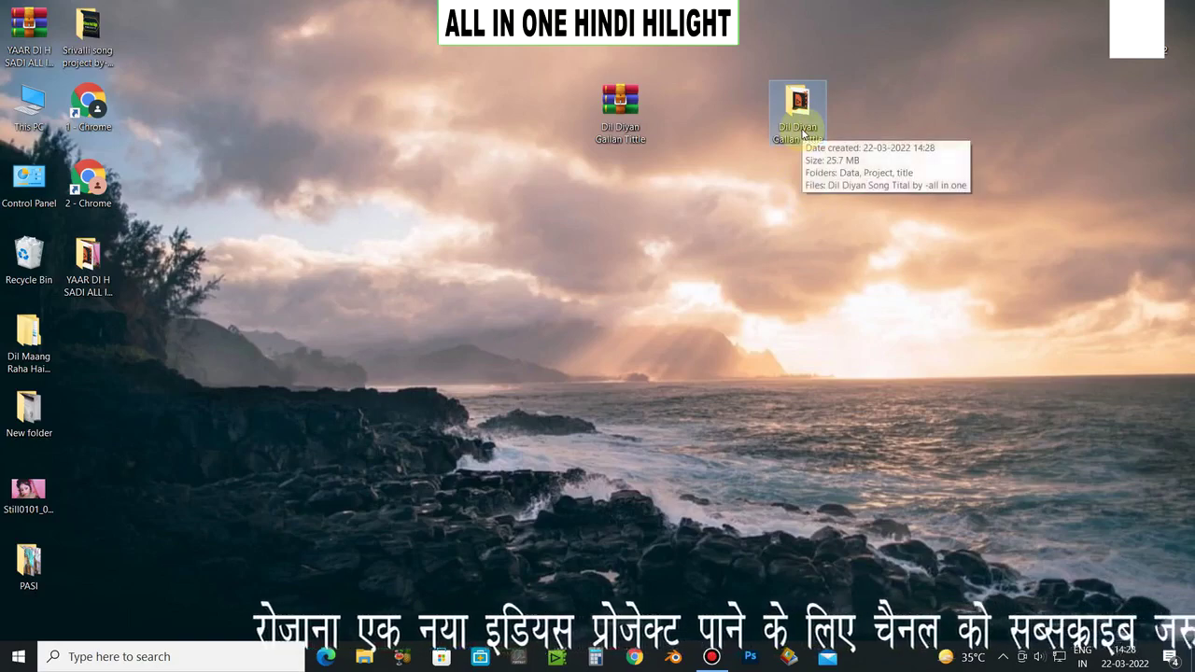
left_click(706, 142)
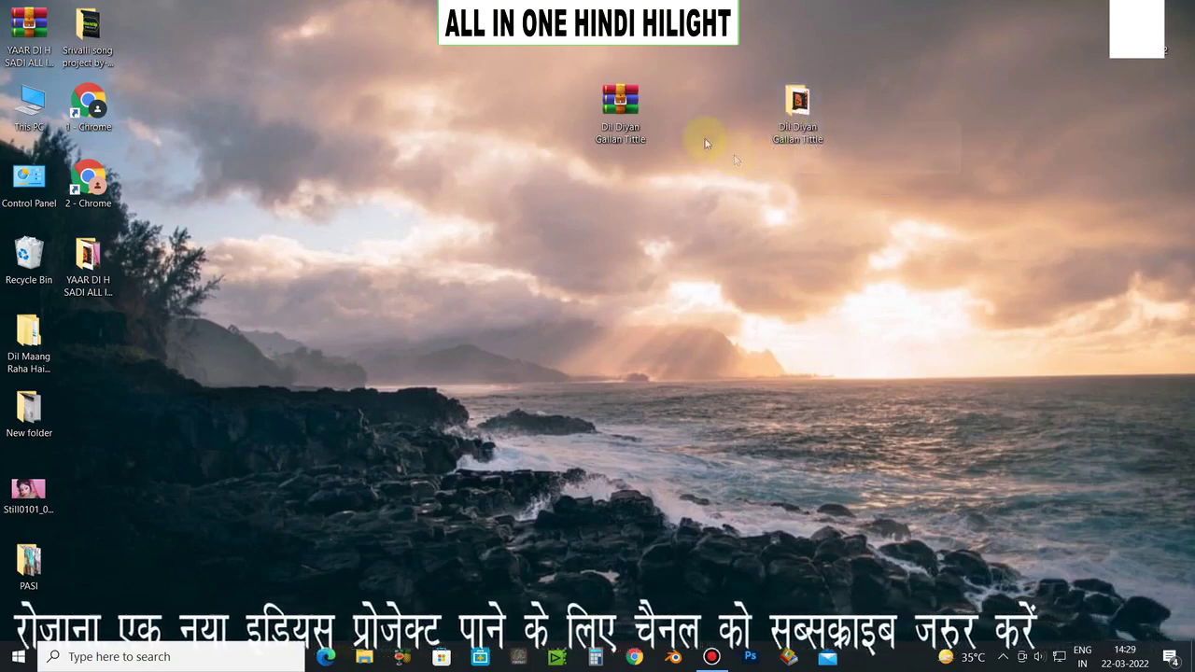
double_click(781, 97)
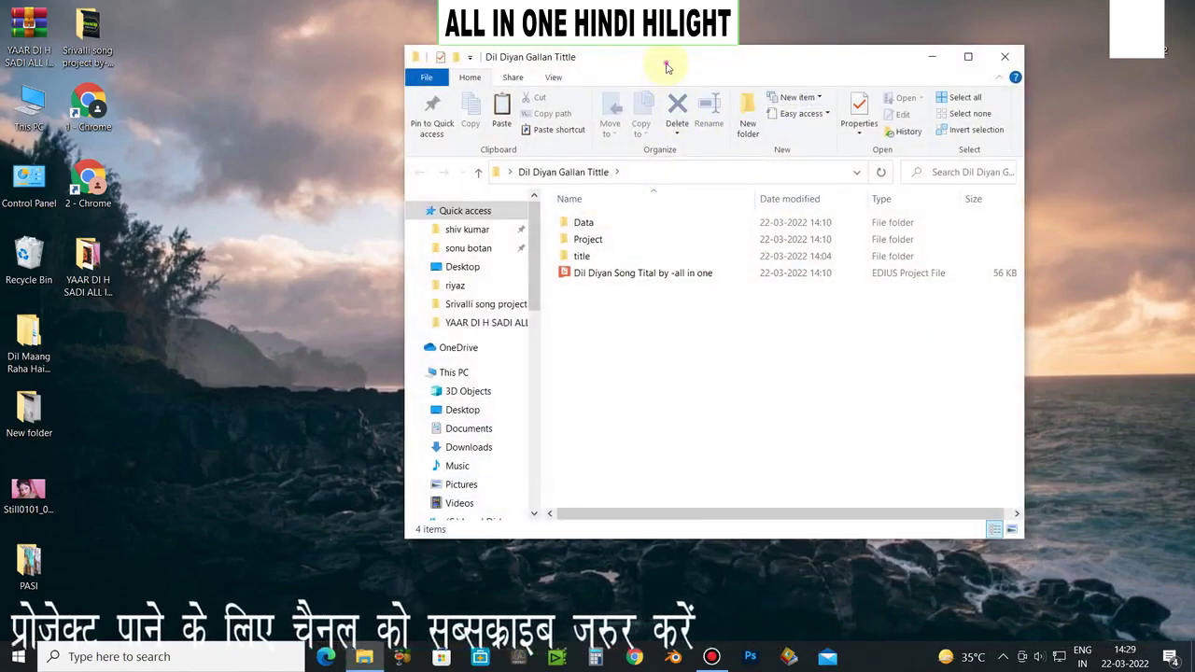
left_click_drag(666, 67, 597, 49)
left_click(547, 255)
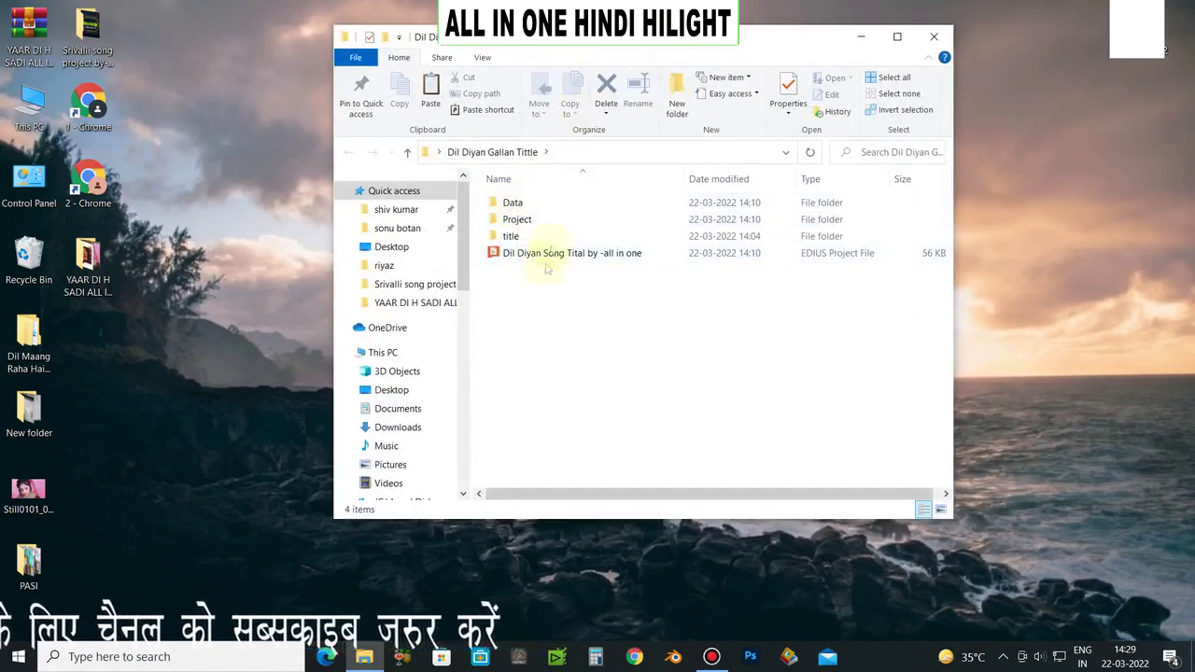
double_click(519, 203)
scroll(536, 309, "down", 3)
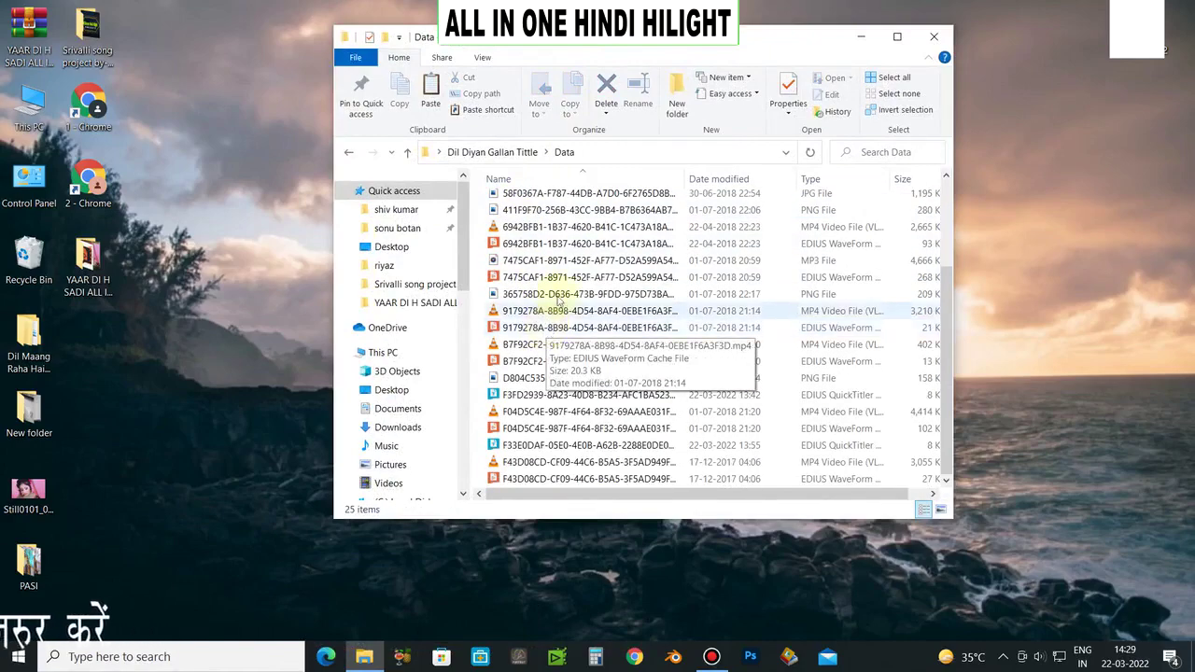
scroll(598, 336, "up", 3)
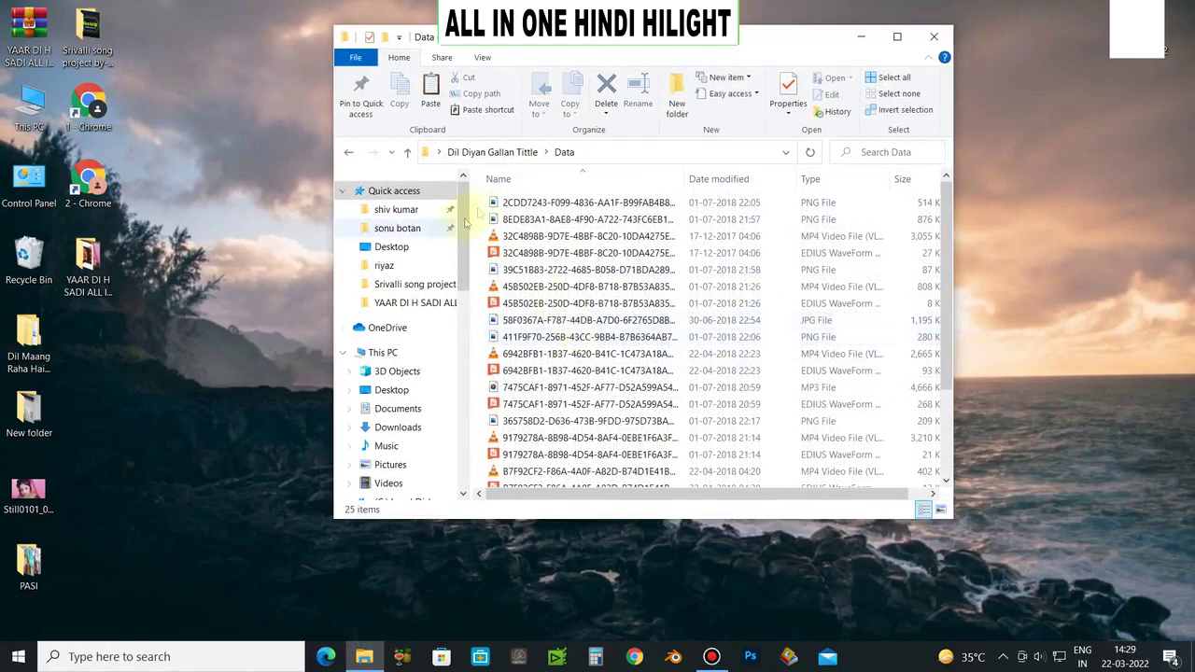
left_click_drag(477, 198, 567, 485)
scroll(607, 399, "down", 2)
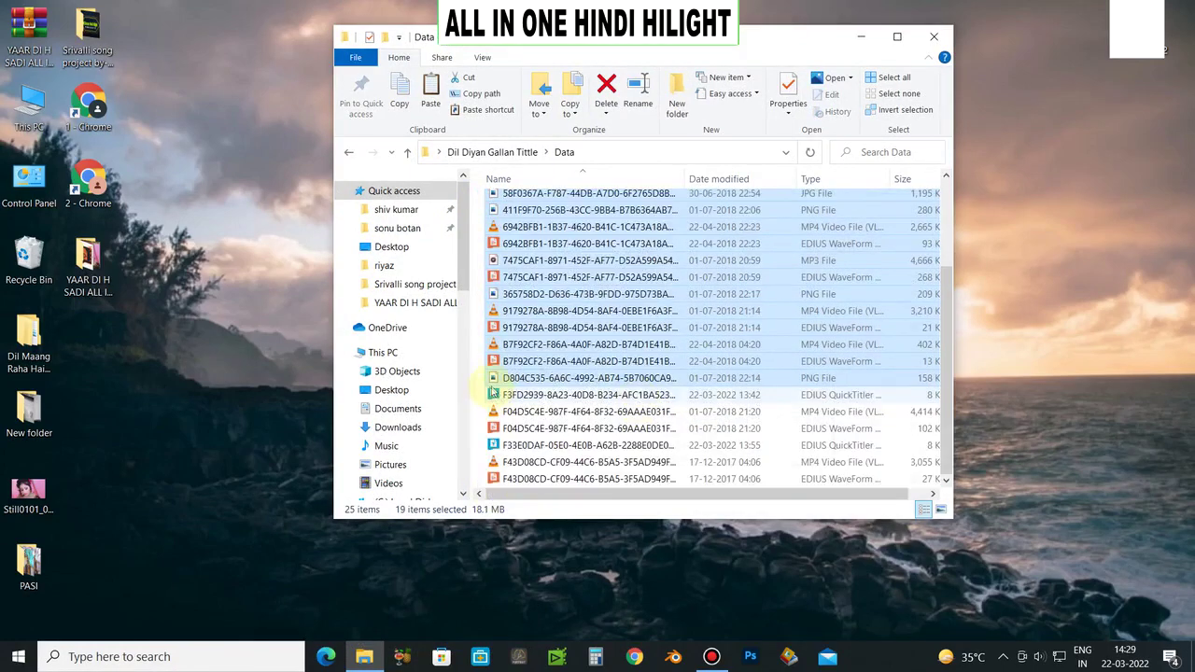
left_click_drag(489, 391, 803, 234)
left_click(924, 35)
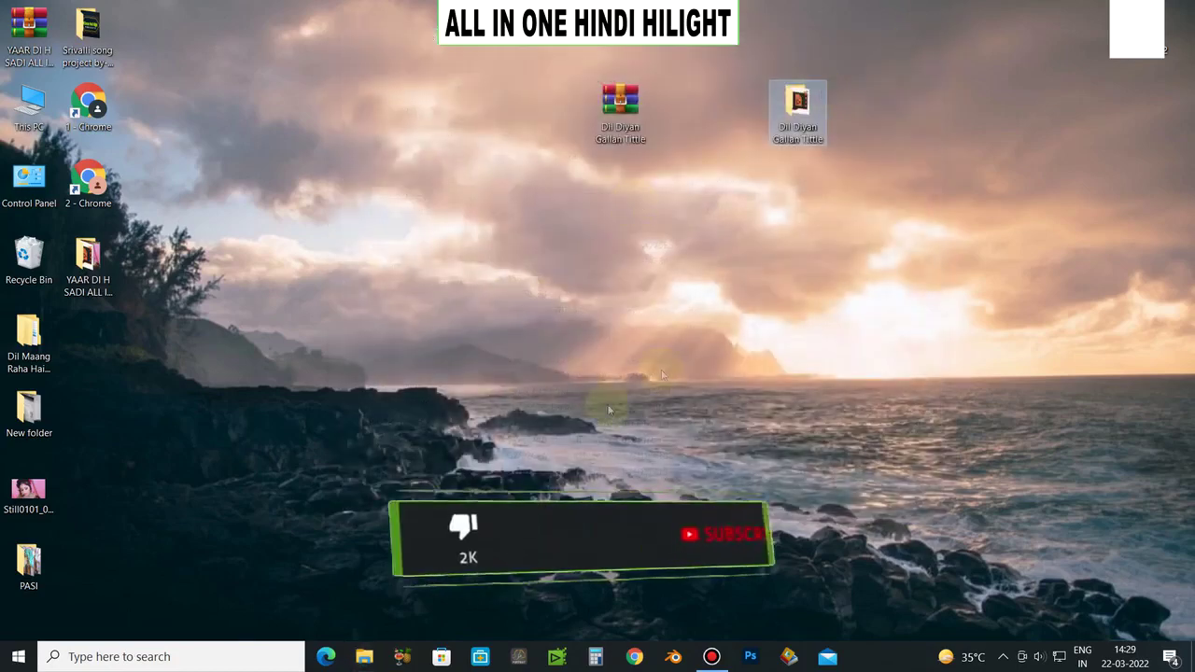
- Launch EDIUS and reposition its start project window
left_click(561, 656)
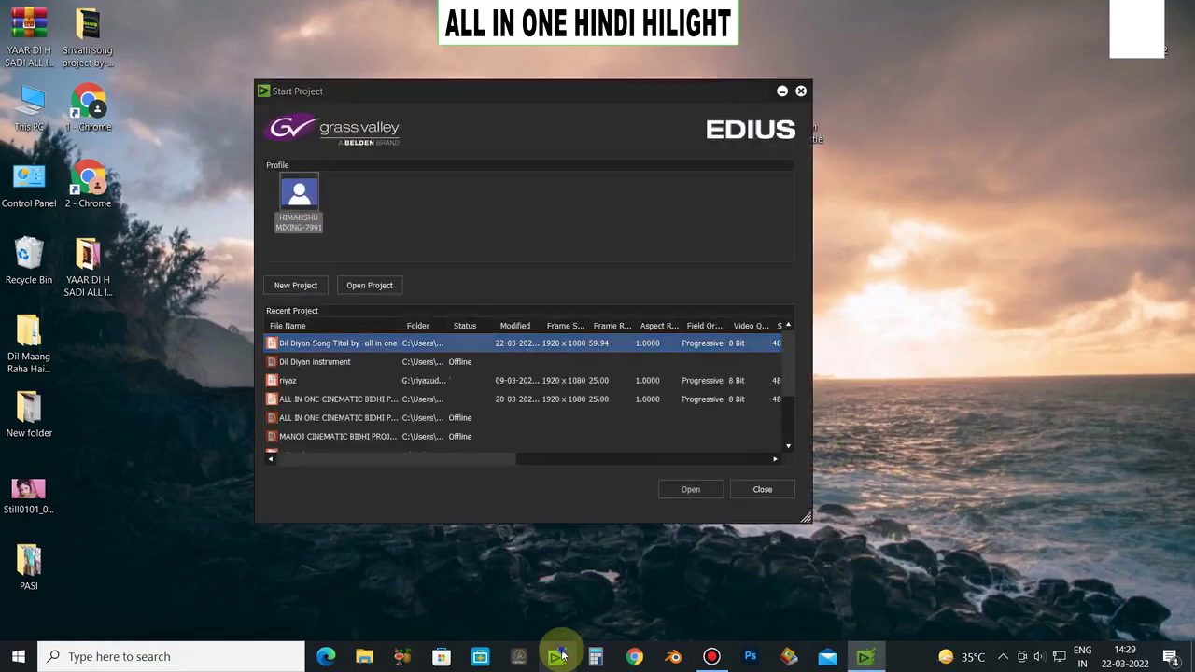
right_click(561, 656)
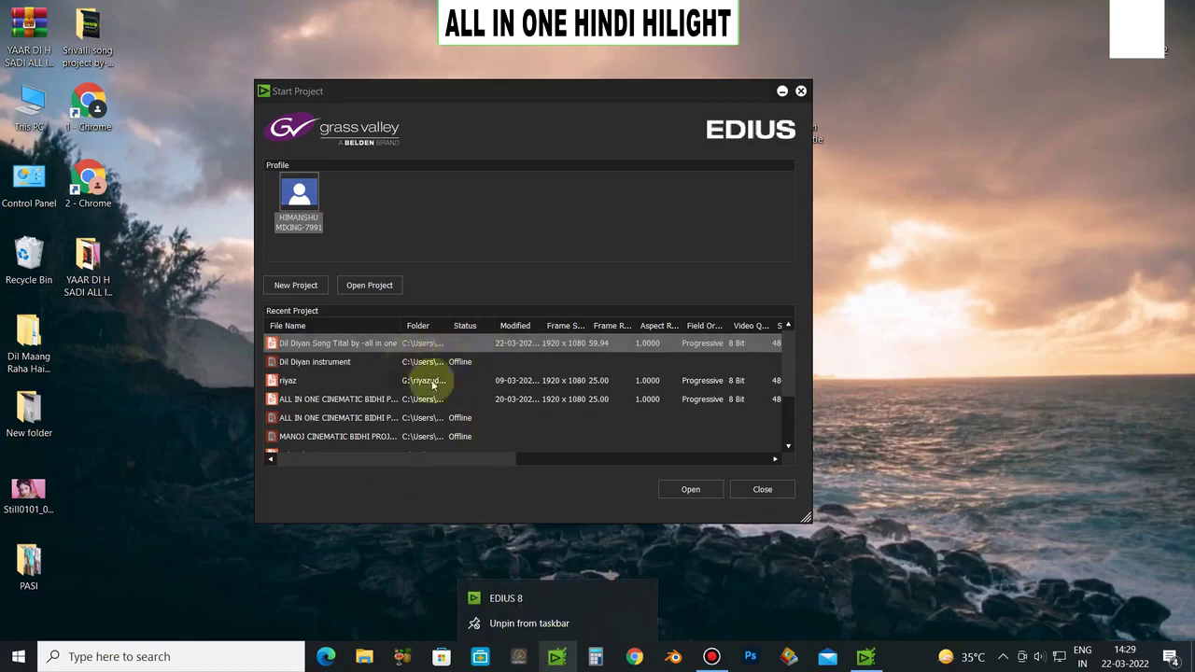
left_click_drag(504, 90, 608, 66)
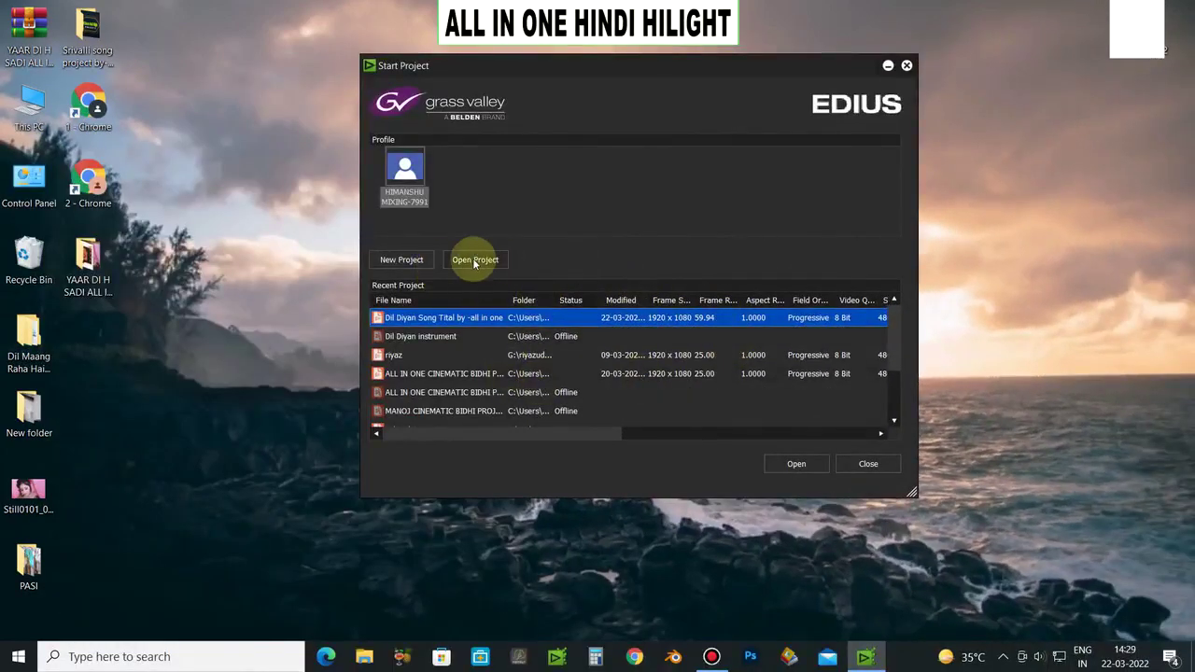
- Open the 'Dil Diyan Song Tital by -all in one' project from Desktop > Dil Diyan Gallan Tittle
left_click(474, 262)
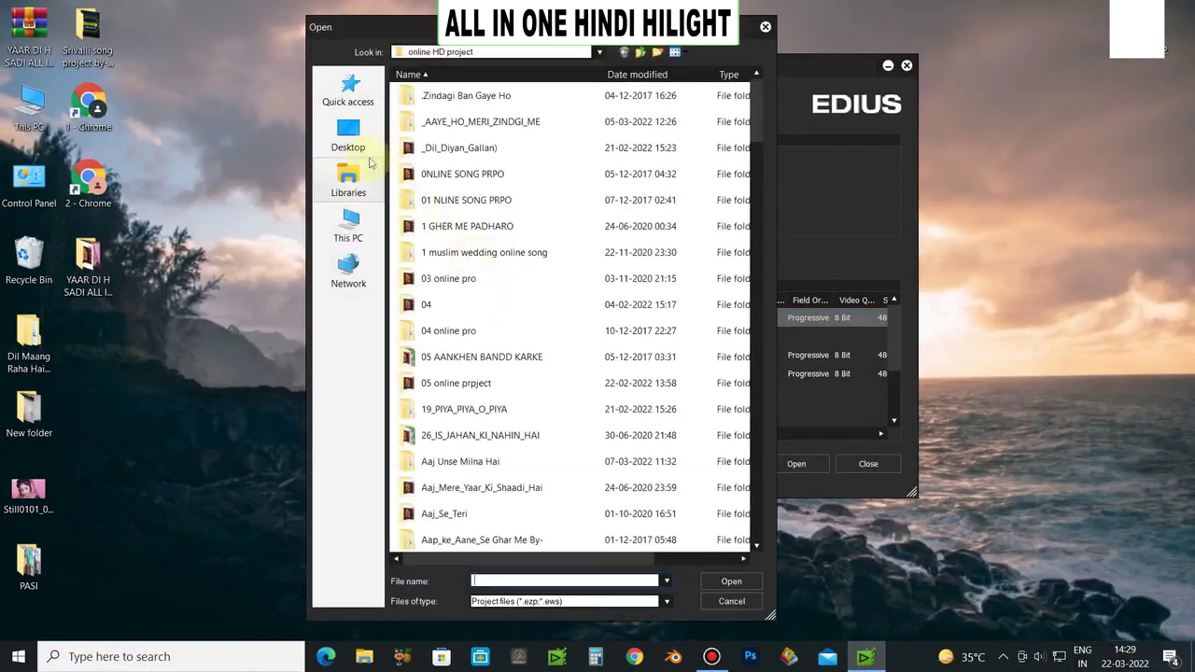
left_click(355, 148)
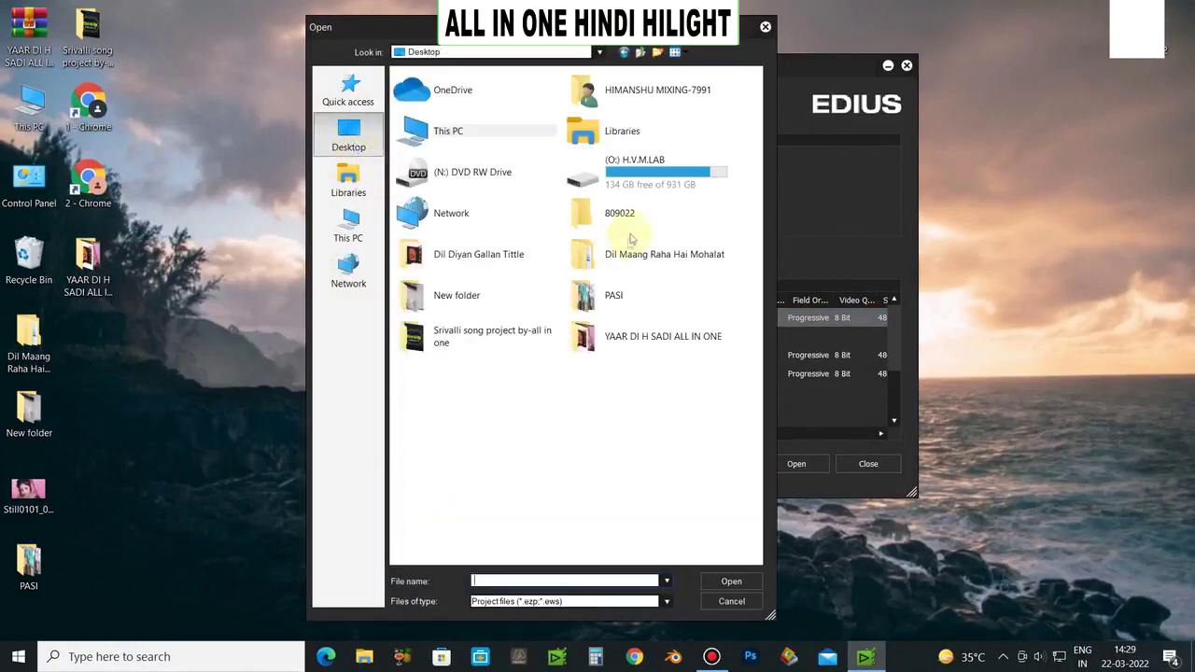
double_click(489, 257)
left_click(501, 137)
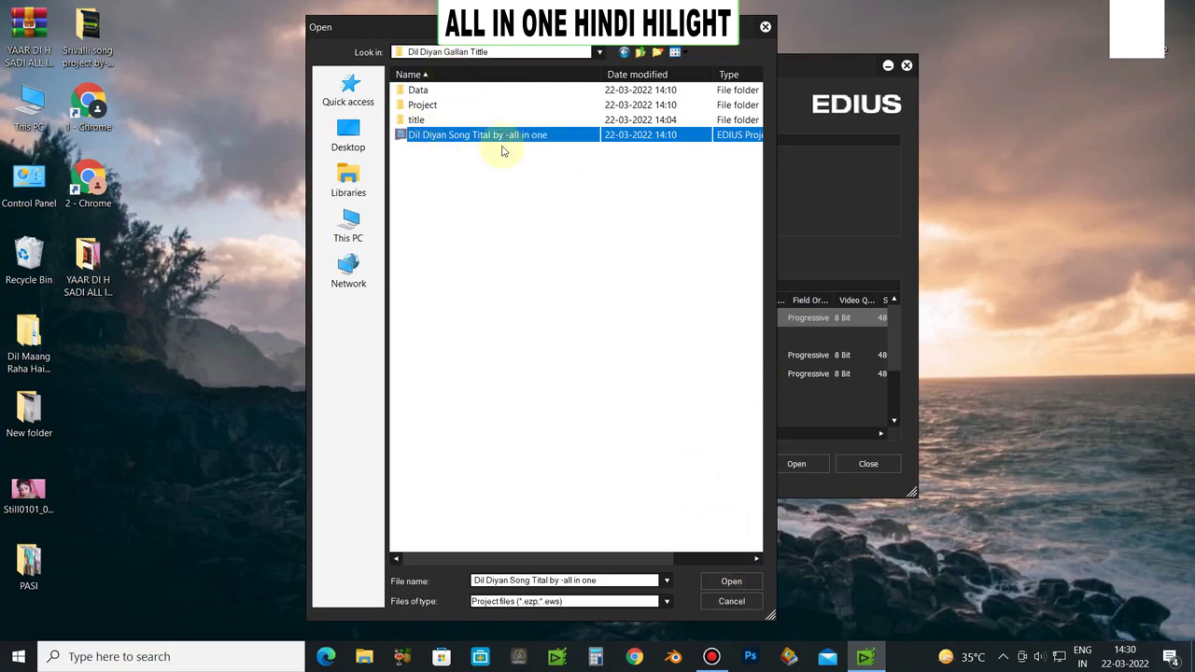
left_click(724, 582)
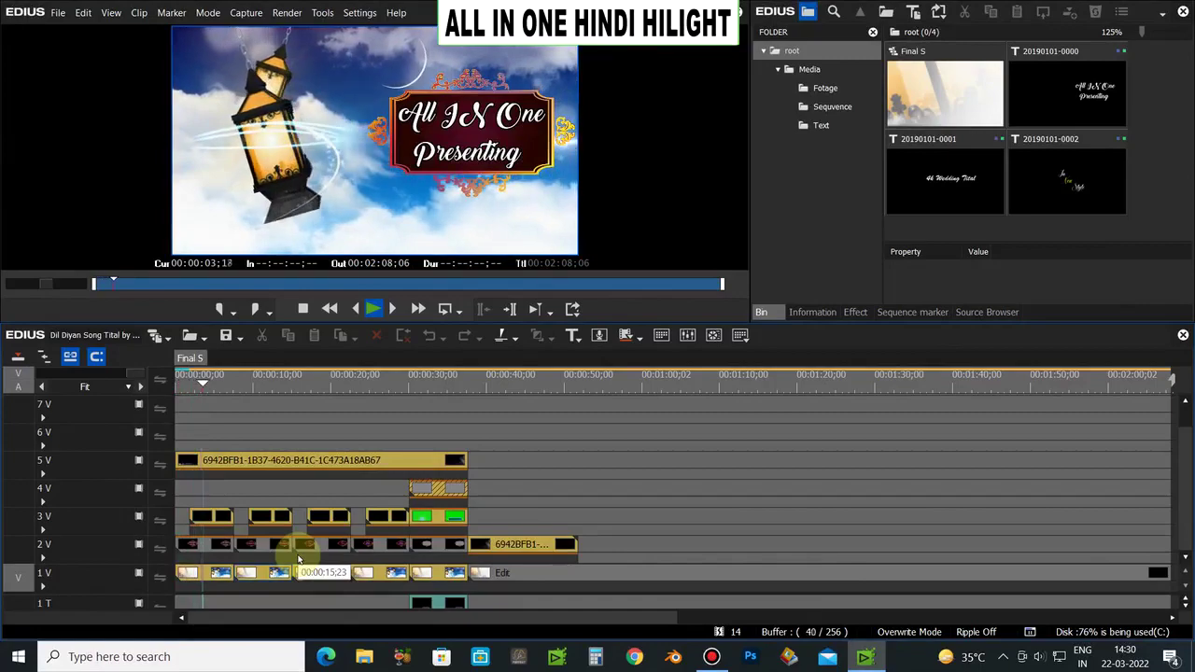
- Preview the wedding title full screen, return to All IN One Presenting, and open Sequence1
double_click(383, 178)
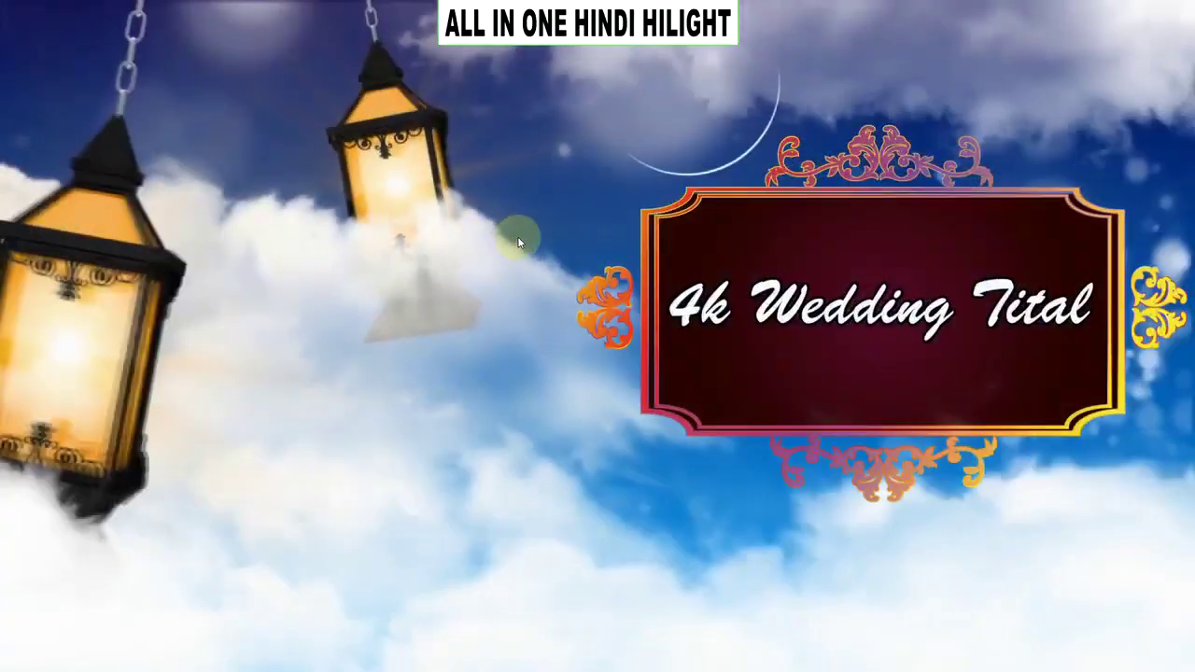
double_click(517, 238)
key("space")
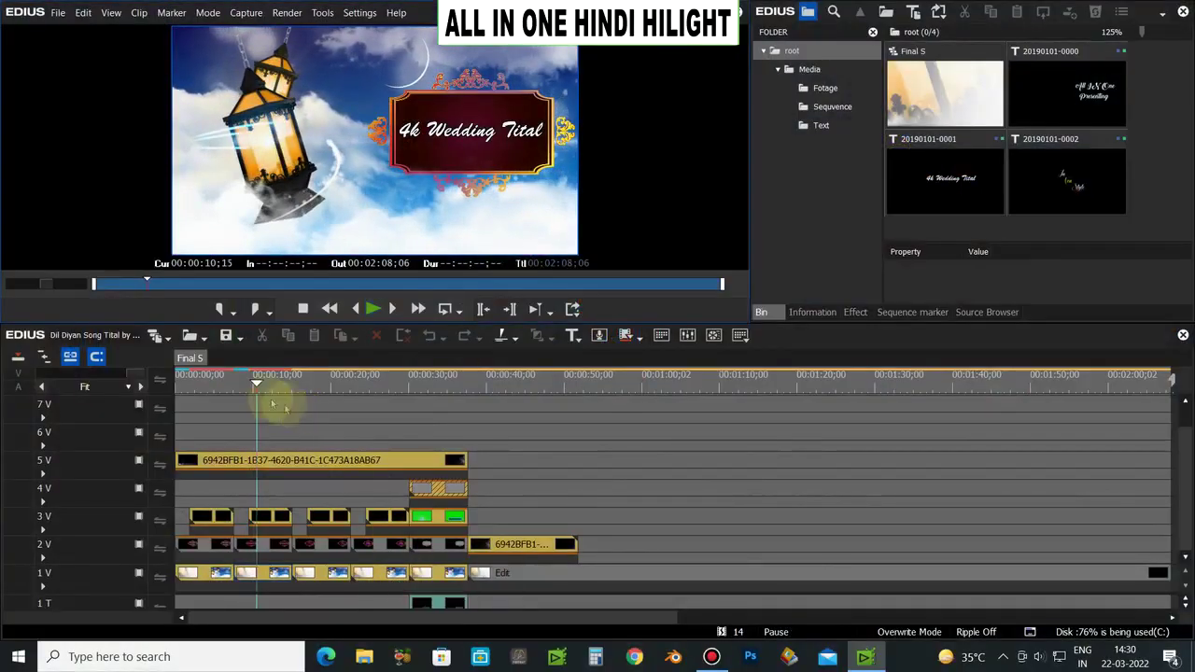
left_click(241, 382)
left_click(213, 383)
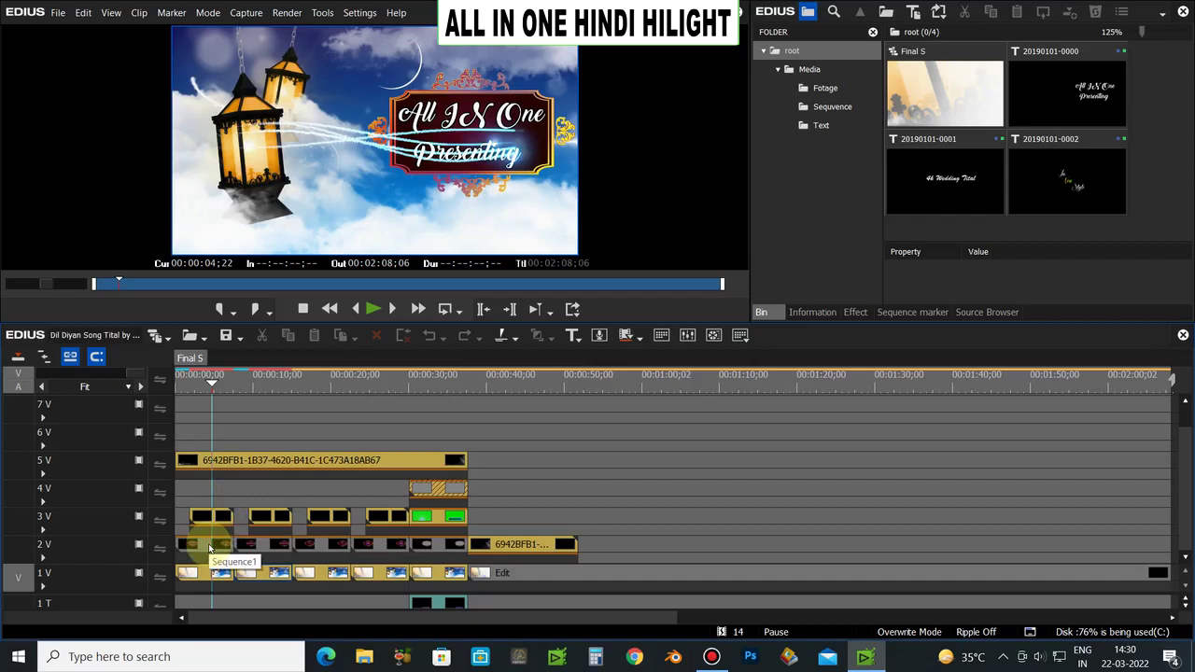
double_click(209, 549)
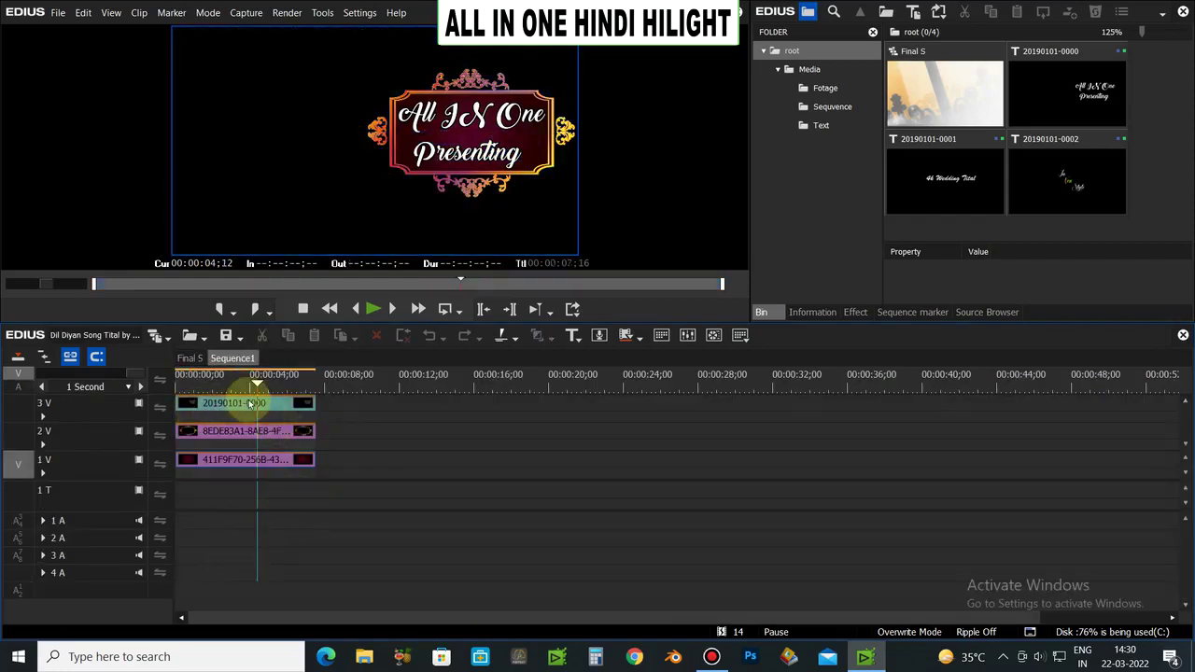
left_click_drag(257, 385, 225, 380)
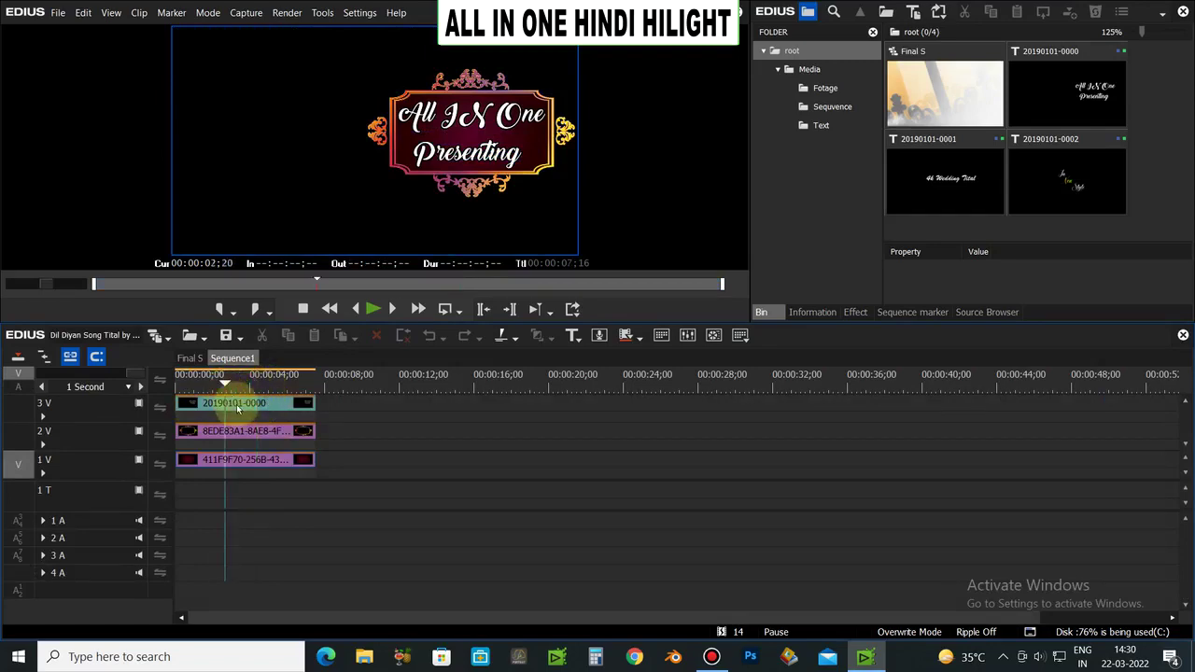
double_click(250, 404)
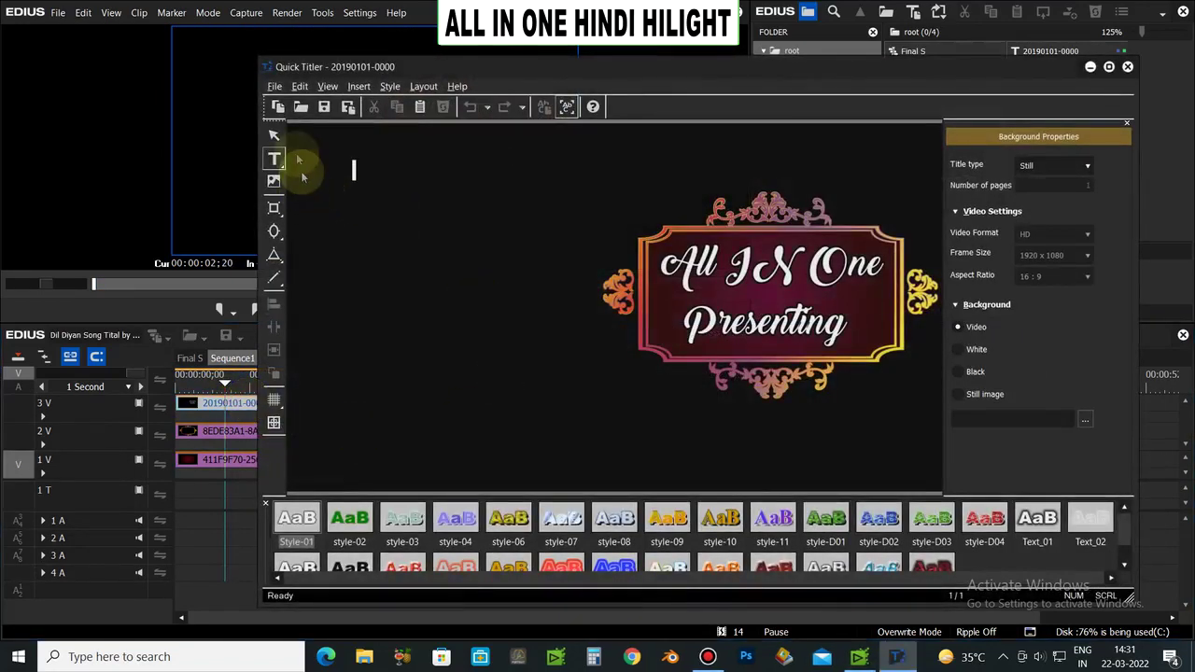
left_click(273, 135)
left_click(787, 289)
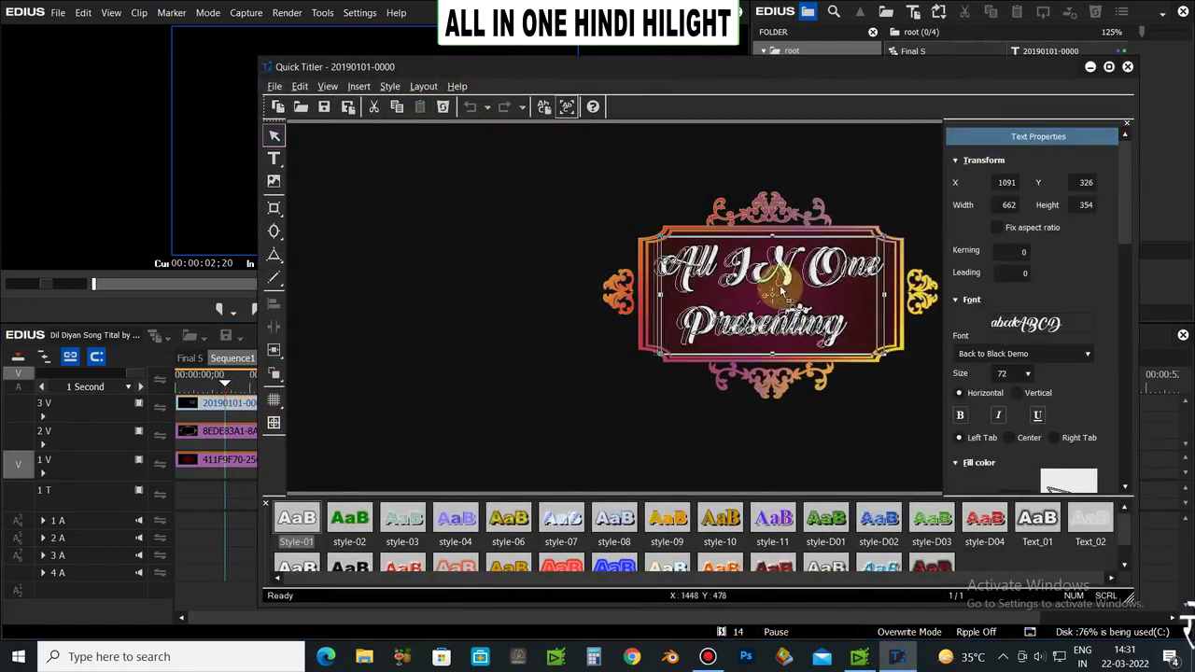
left_click_drag(790, 290, 792, 290)
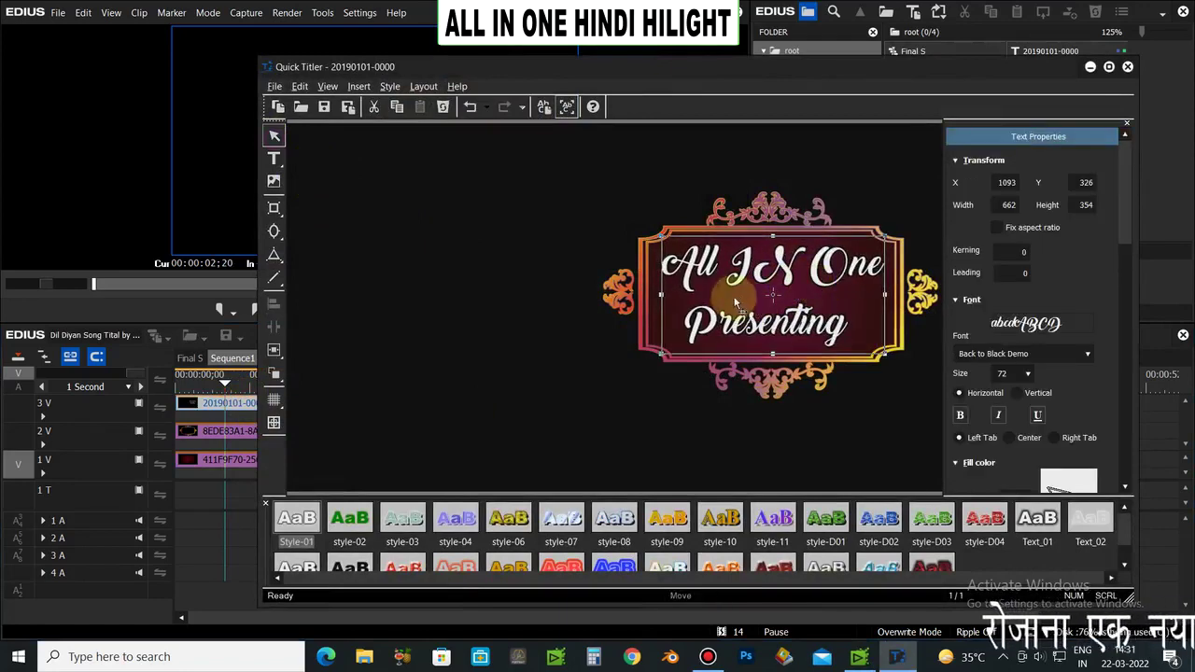
key("Right")
key("Right")
key("Right")
key("Right")
key("Right")
key("Right")
key("Right")
key("Right")
key("Up")
key("Up")
left_click_drag(732, 302, 734, 303)
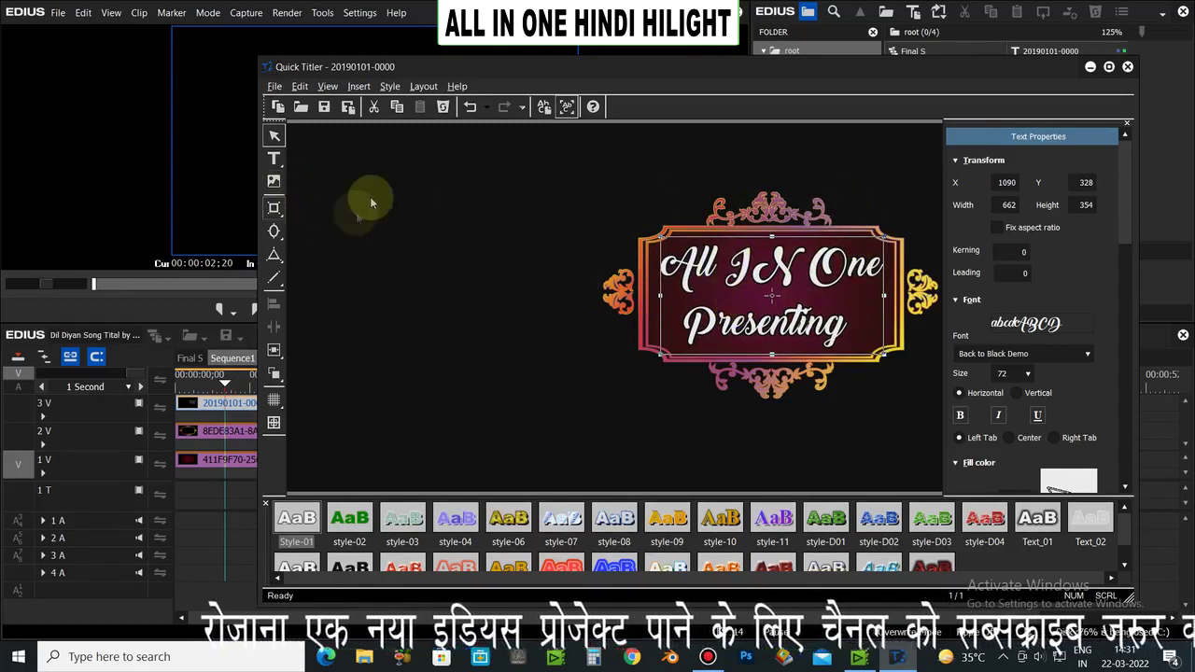
- Save the title, close the Quick Titler, and return to the Final S timeline
left_click(324, 106)
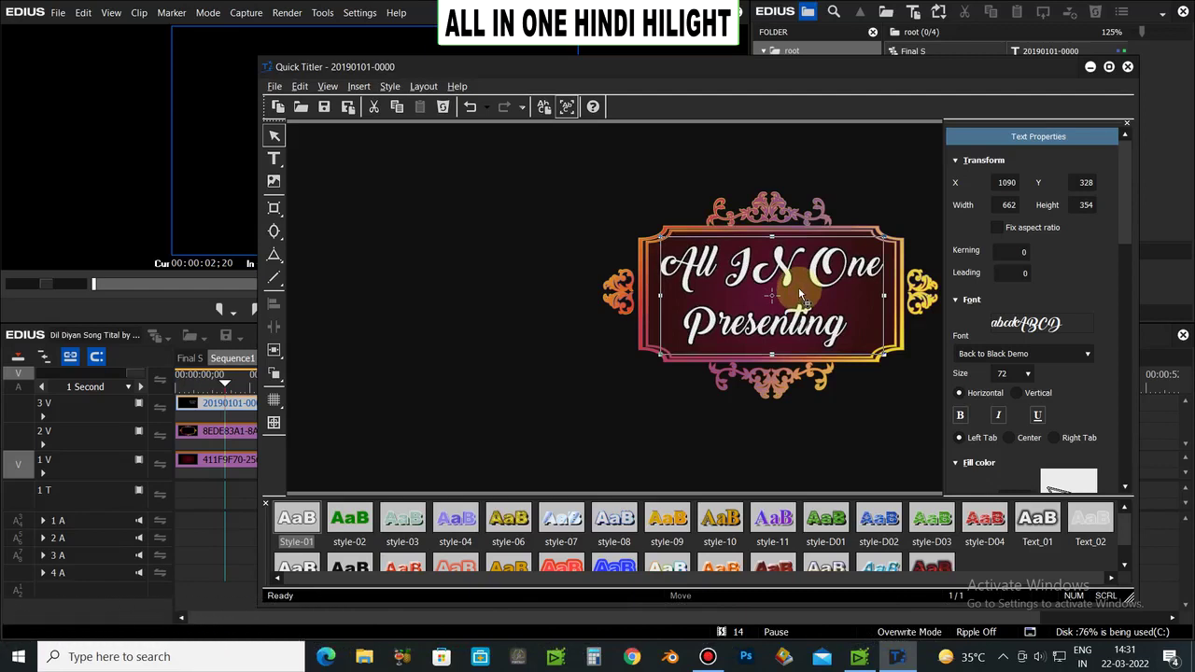
left_click(323, 108)
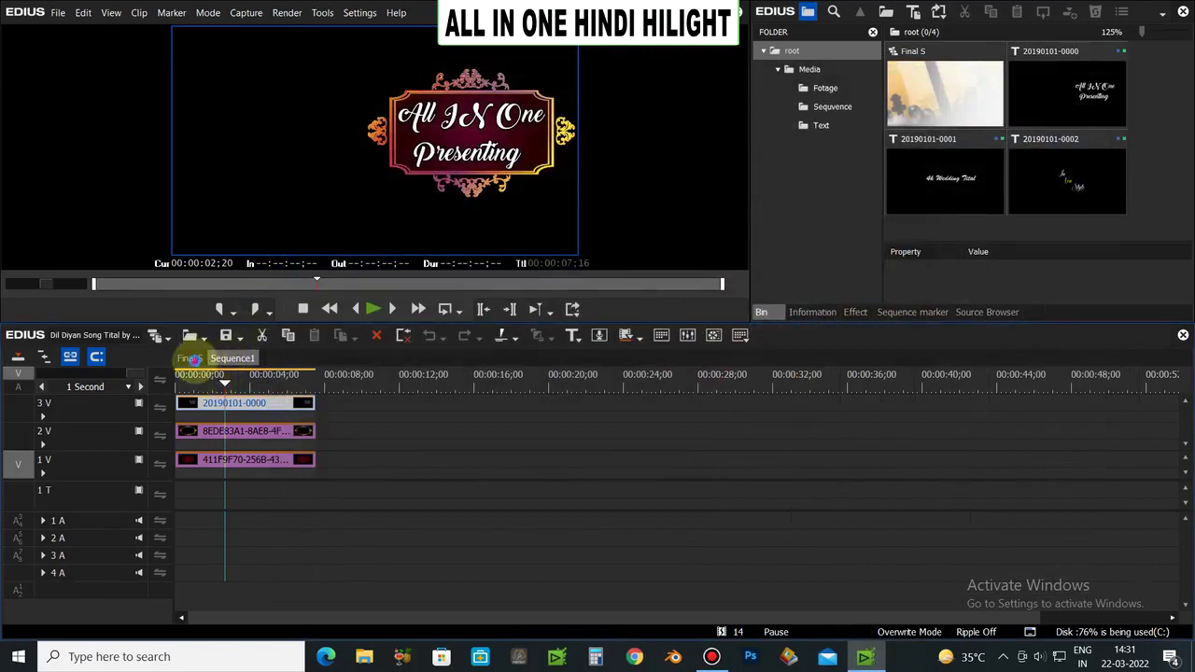
left_click(190, 358)
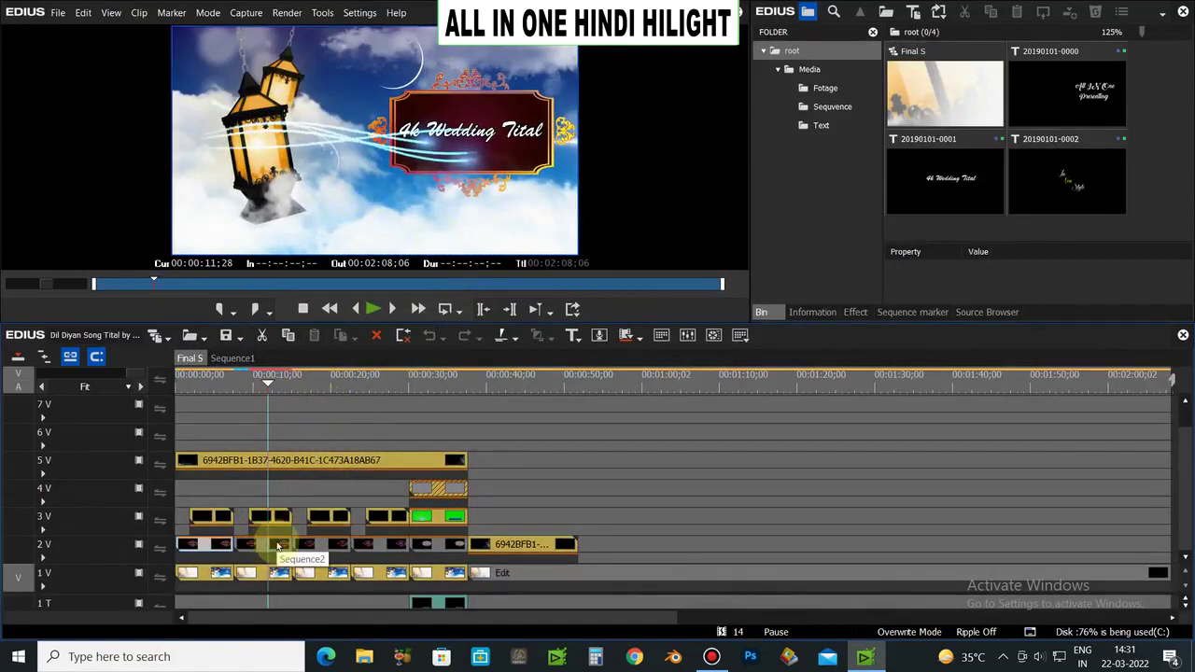
double_click(277, 545)
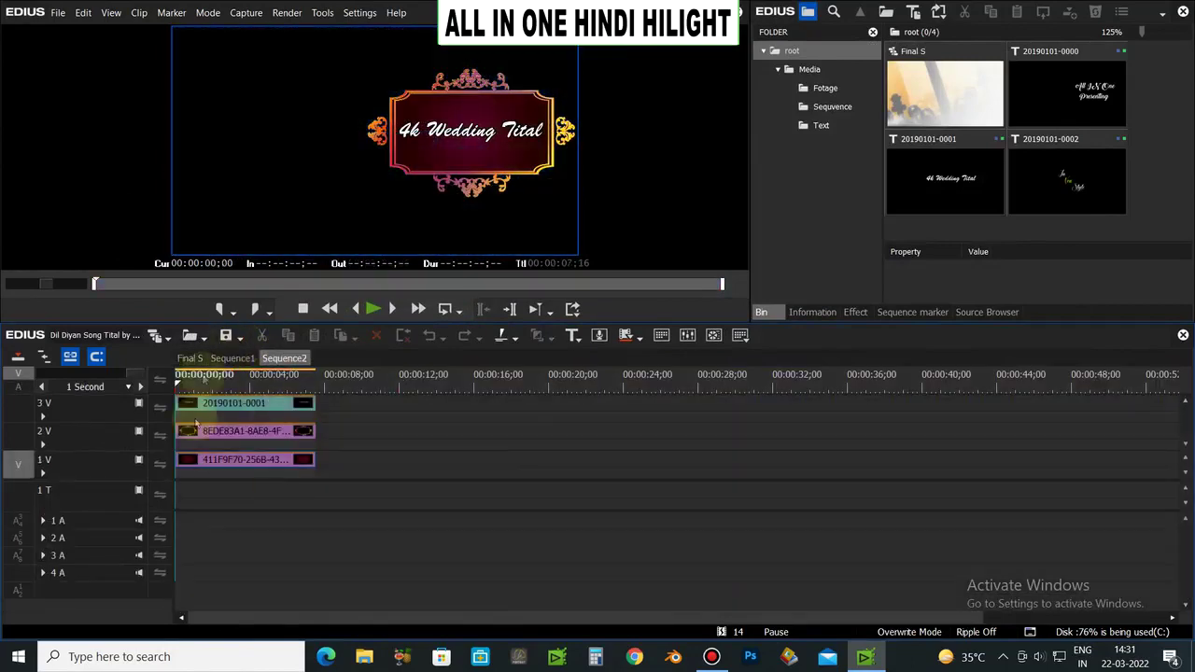
left_click(240, 379)
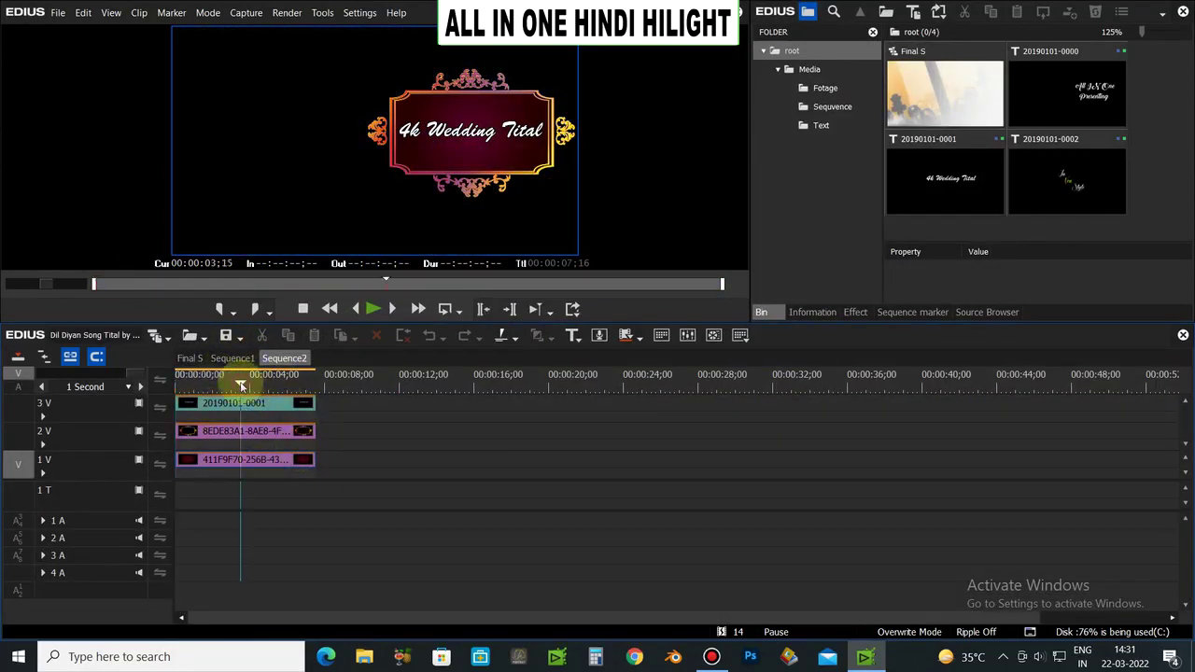
double_click(252, 403)
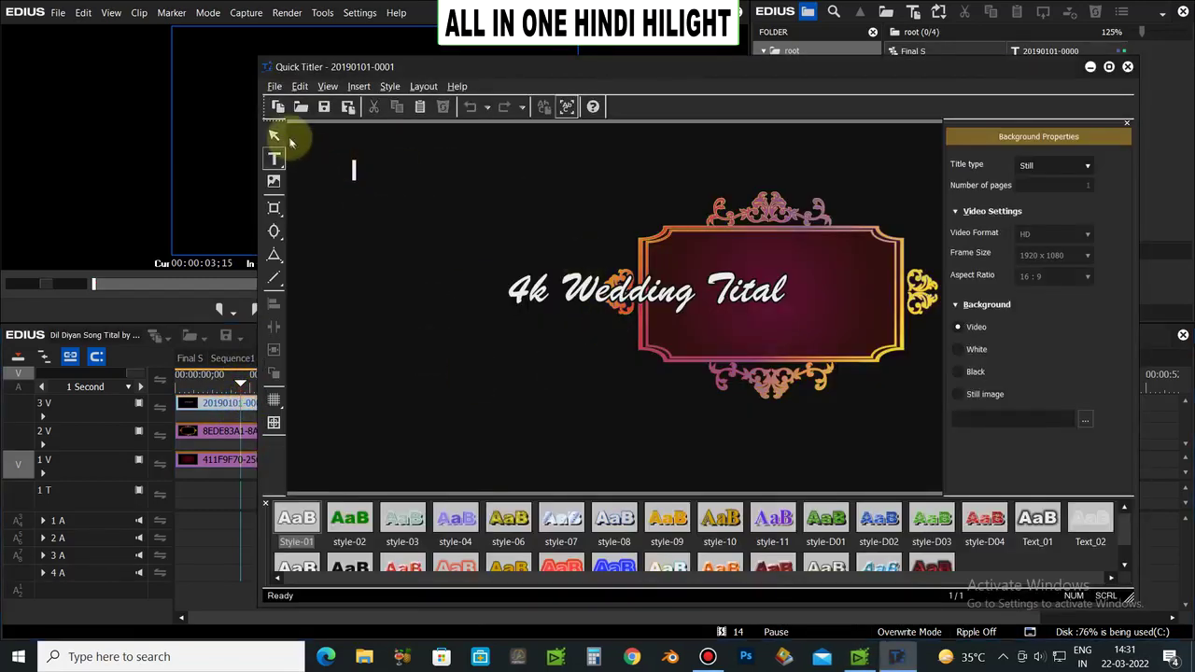
left_click(276, 137)
left_click(699, 297)
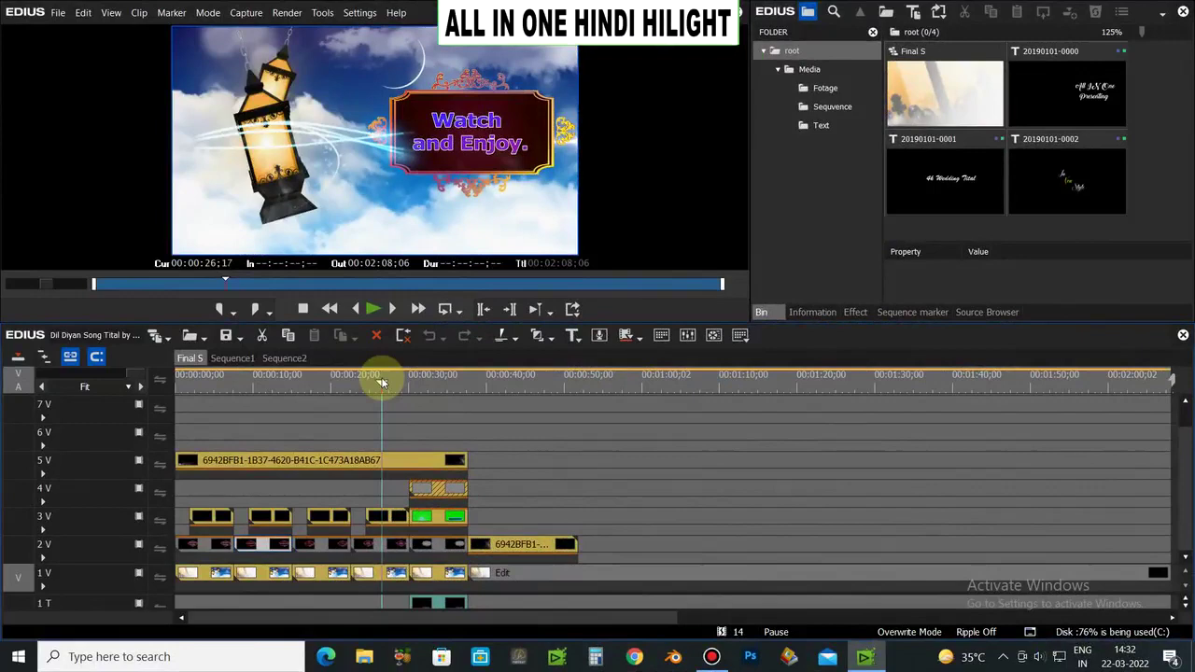
left_click_drag(381, 381, 436, 378)
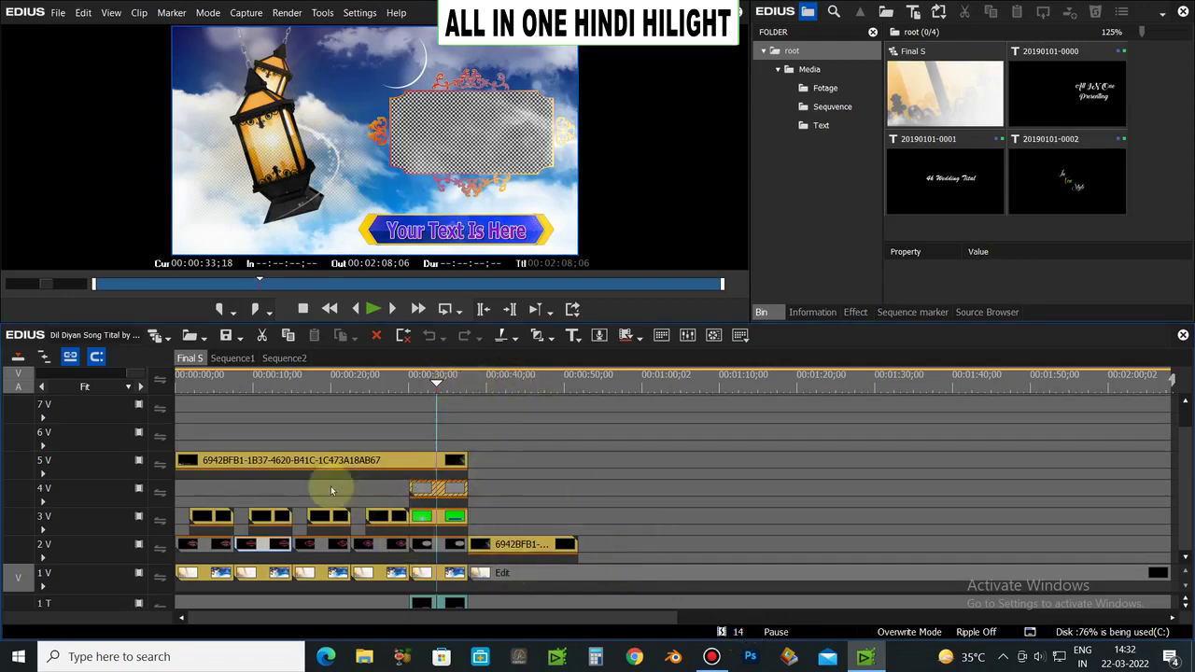
left_click(298, 404)
mouse_move(291, 389)
left_mouse_down()
mouse_move(200, 395)
mouse_move(273, 403)
left_mouse_up()
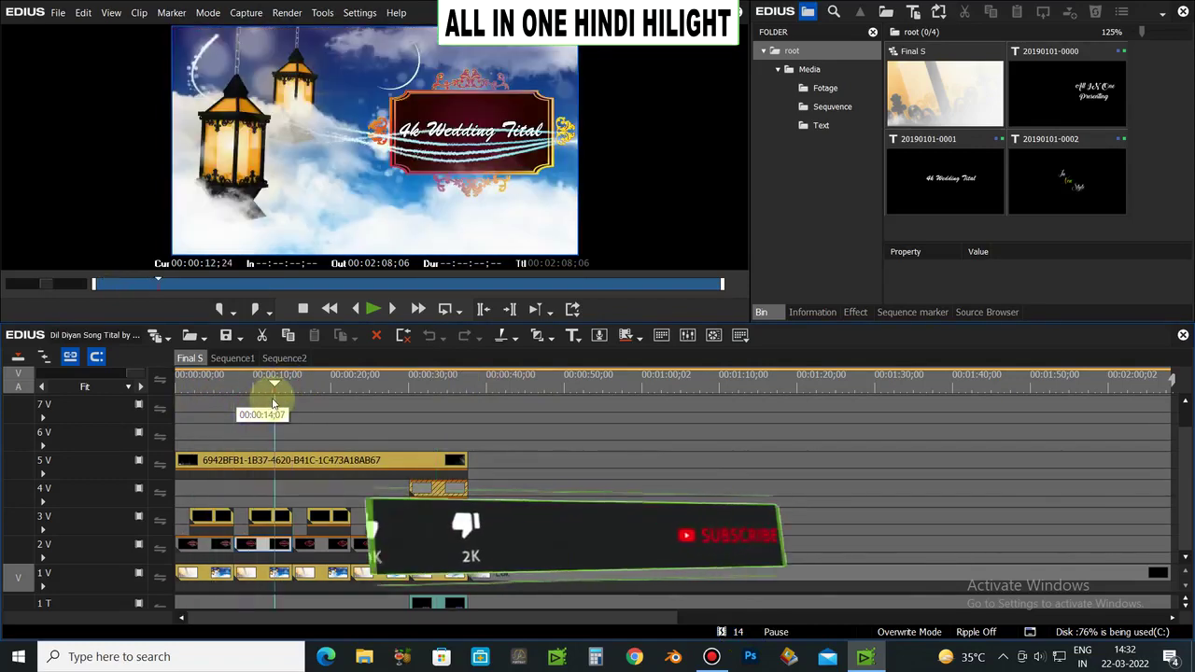
left_click_drag(274, 404, 426, 377)
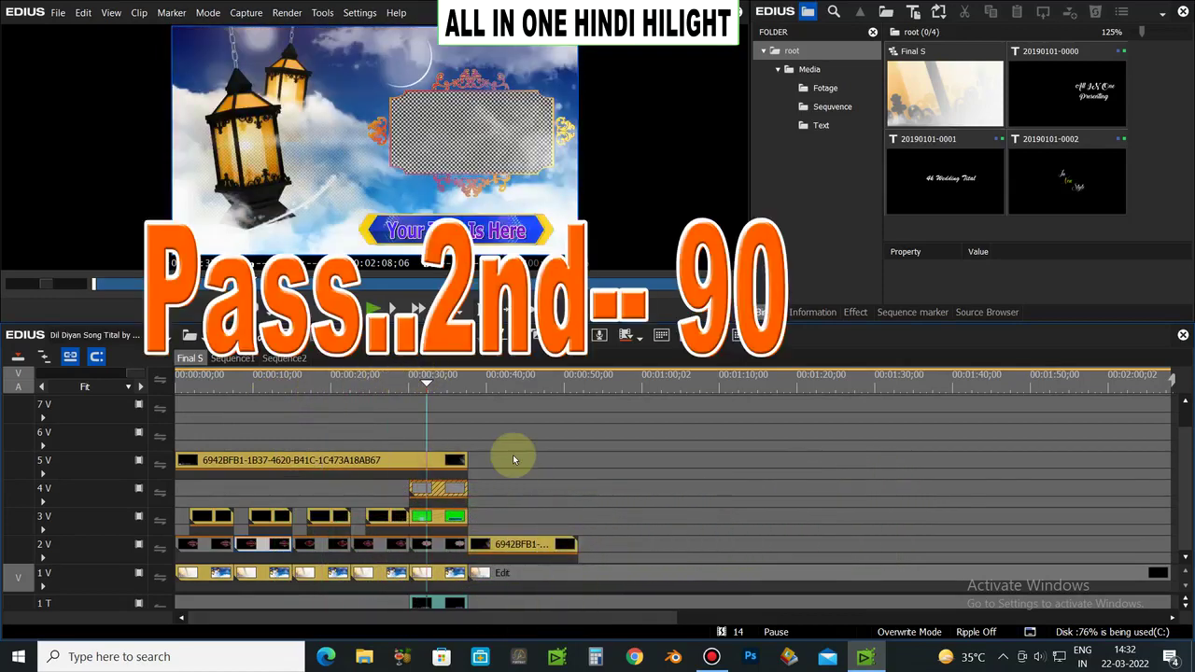
left_click_drag(509, 393, 473, 405)
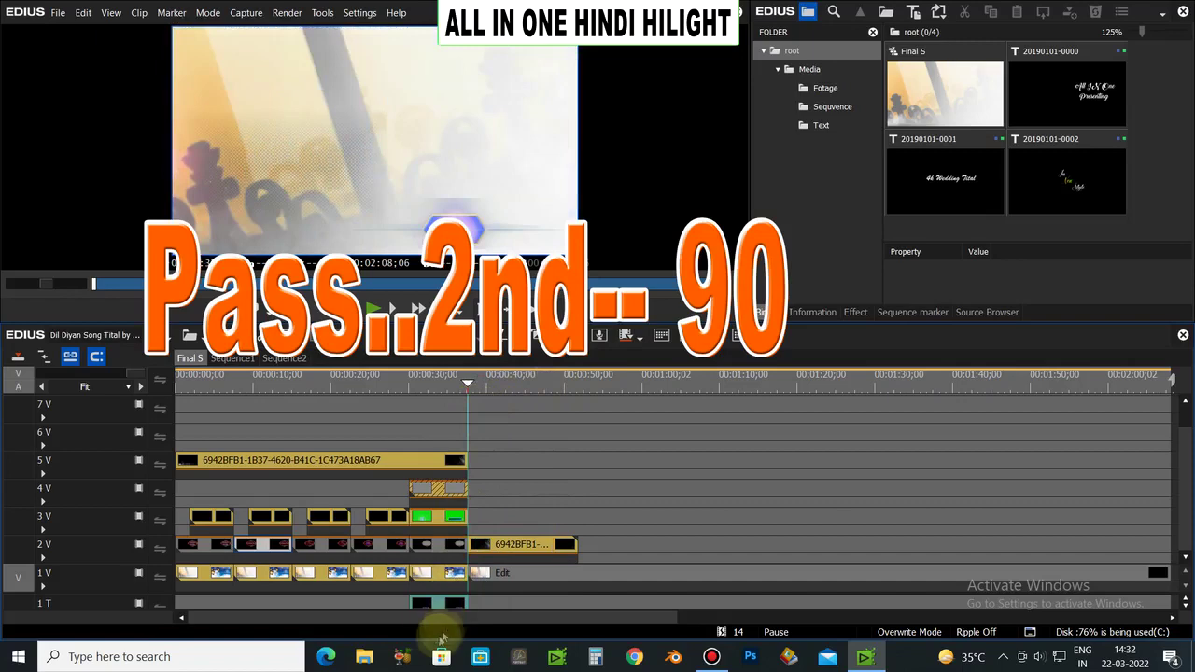
left_click_drag(425, 616, 458, 609)
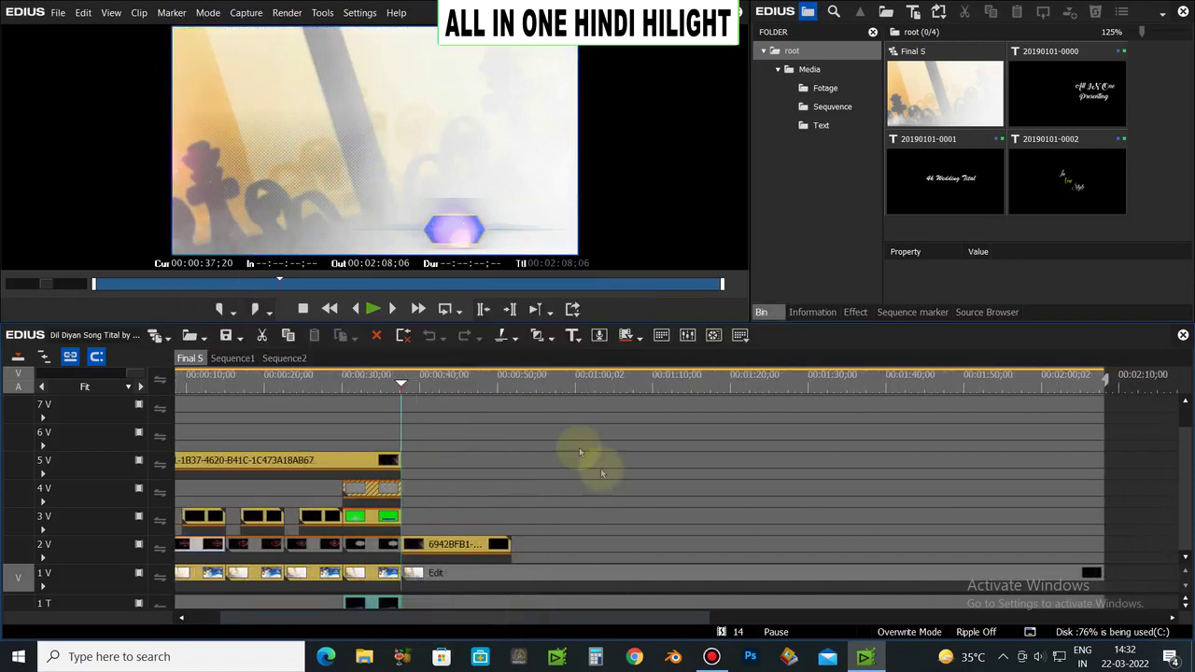
left_click_drag(455, 386, 451, 434)
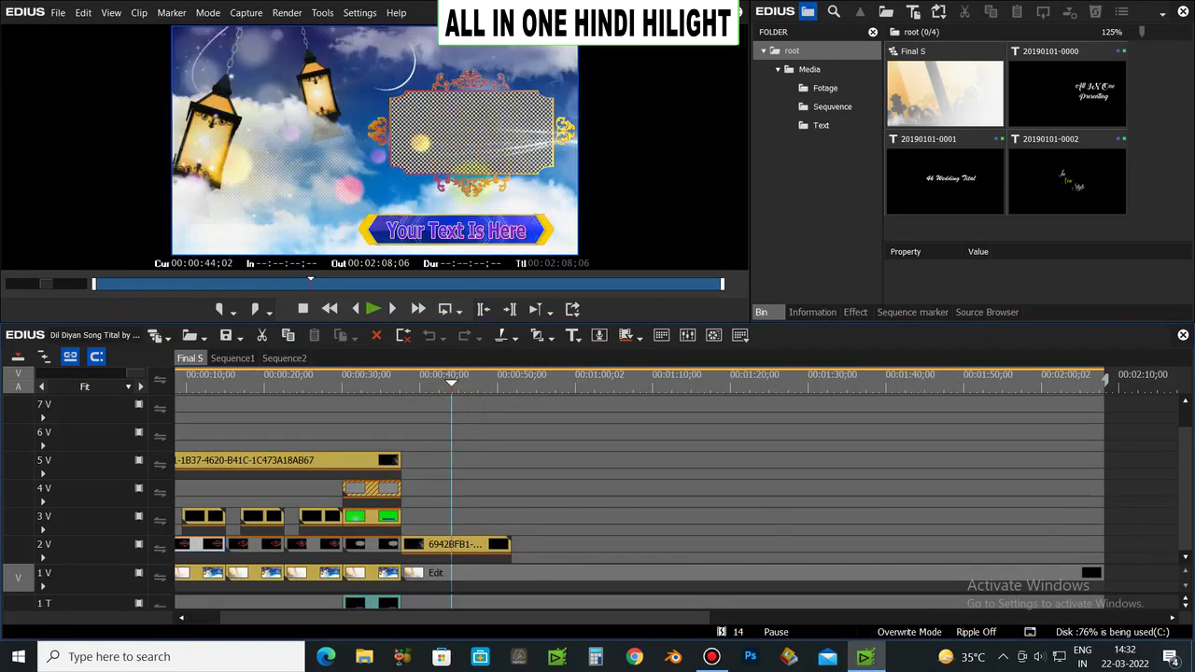
left_click_drag(451, 388, 374, 388)
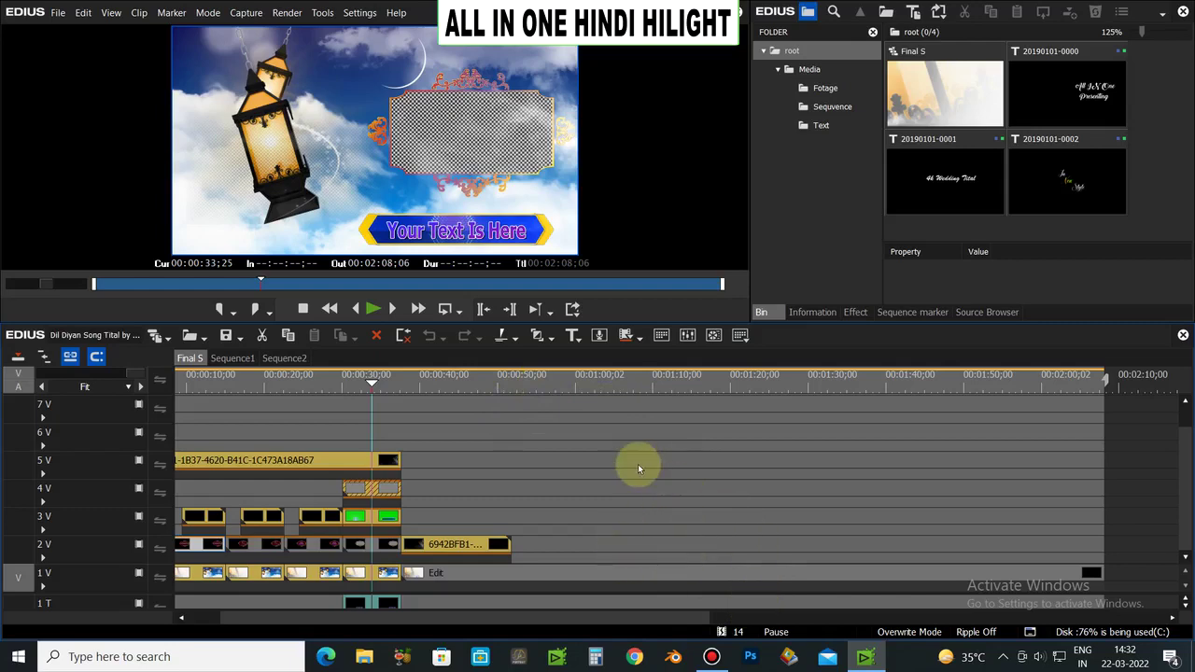
- Select all 14 offline clips in the restore list and choose Relink (select folder)
left_click(721, 632)
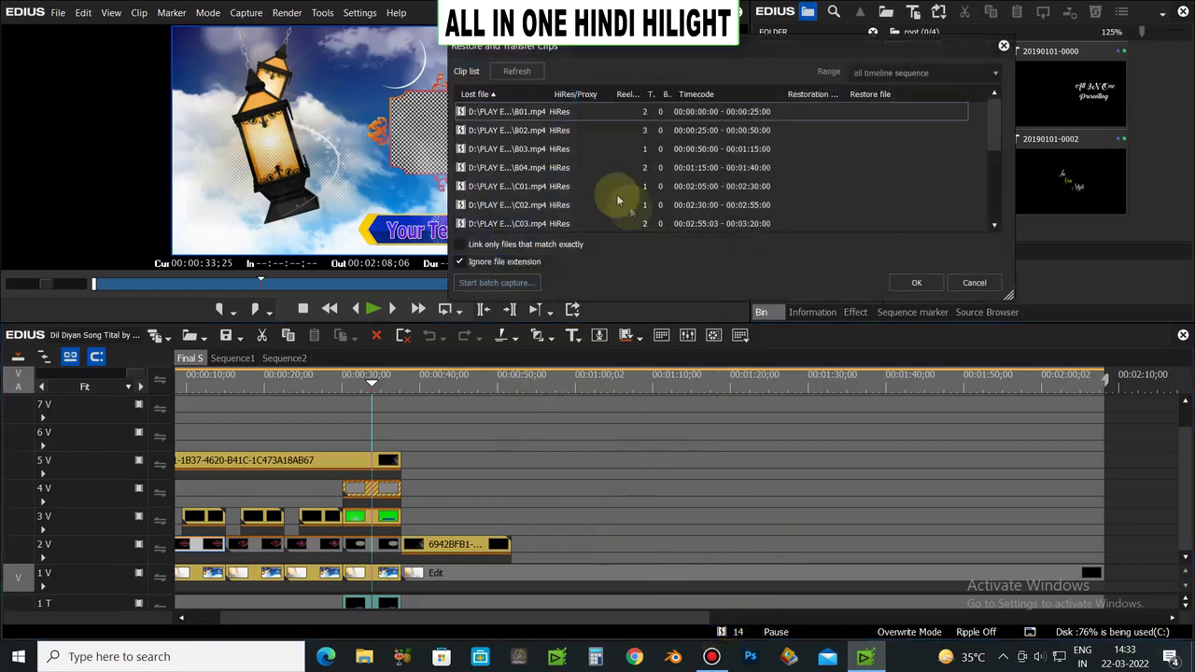
left_click(616, 186)
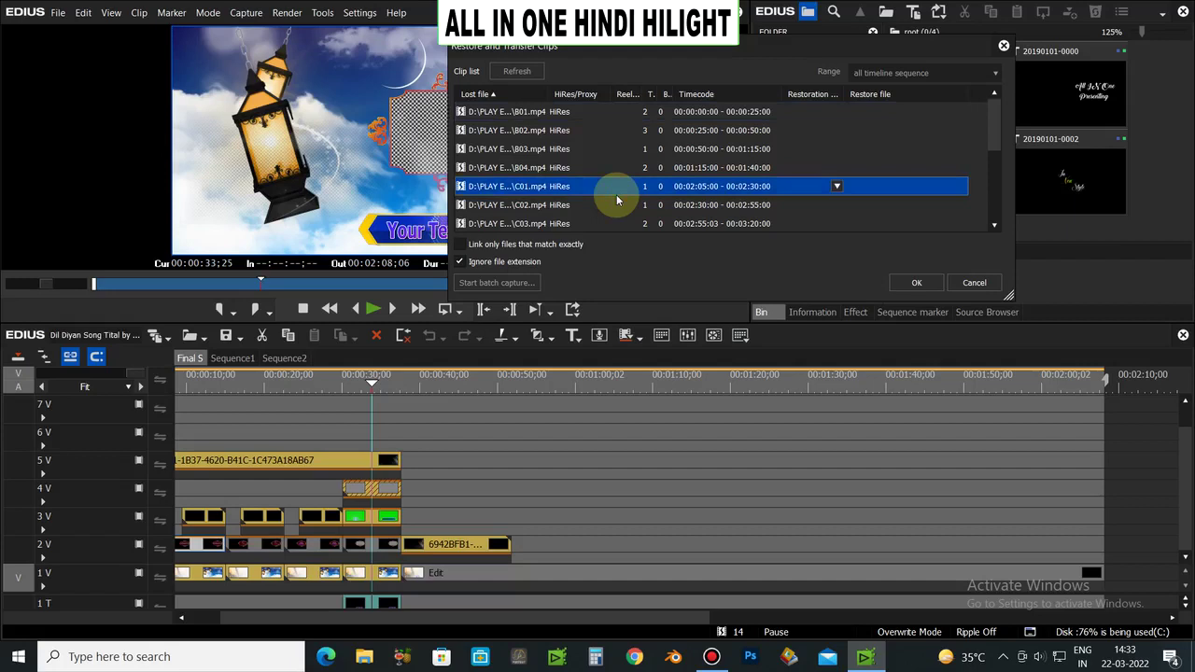
key("ctrl+a")
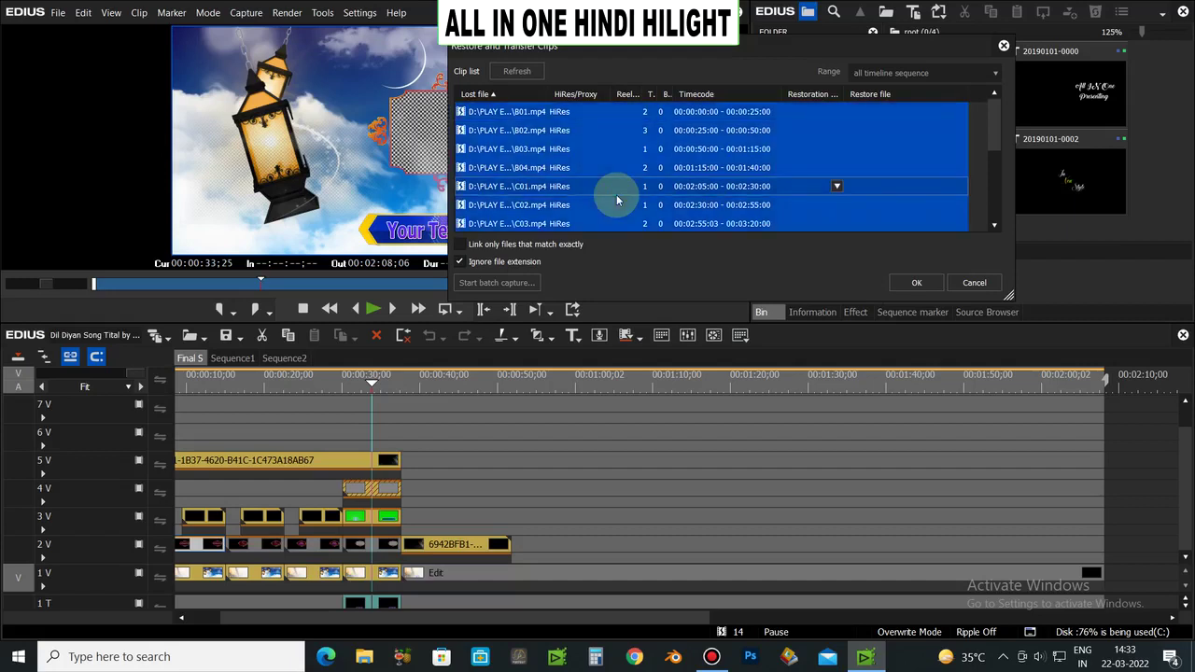
left_click(838, 186)
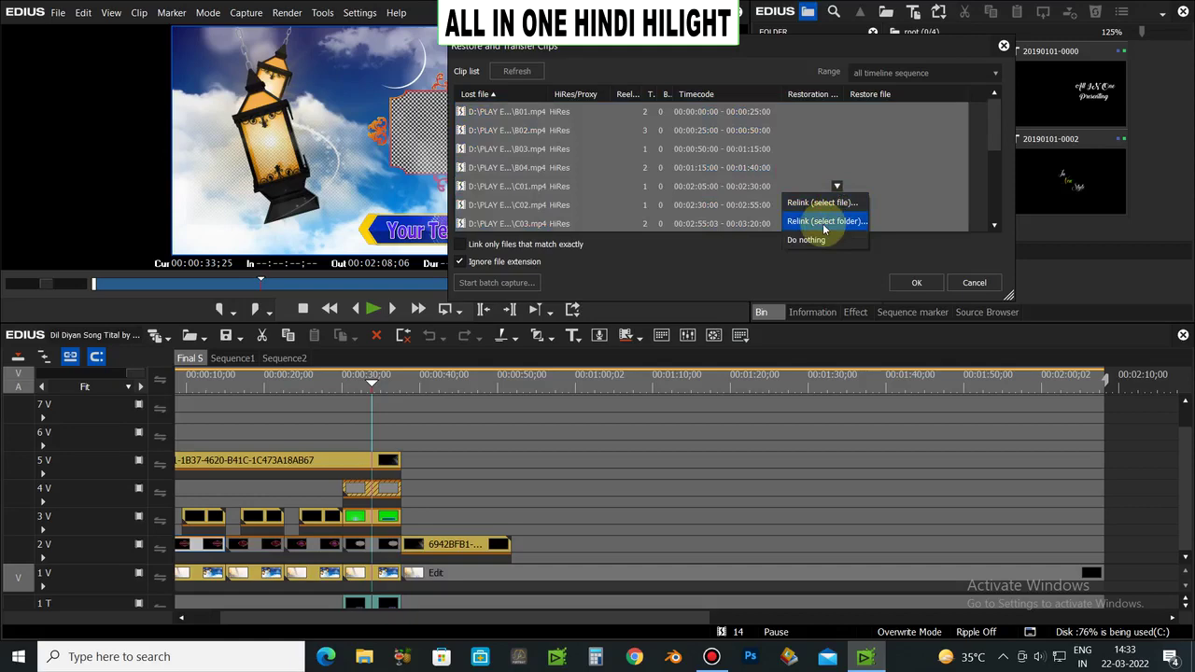
left_click(822, 224)
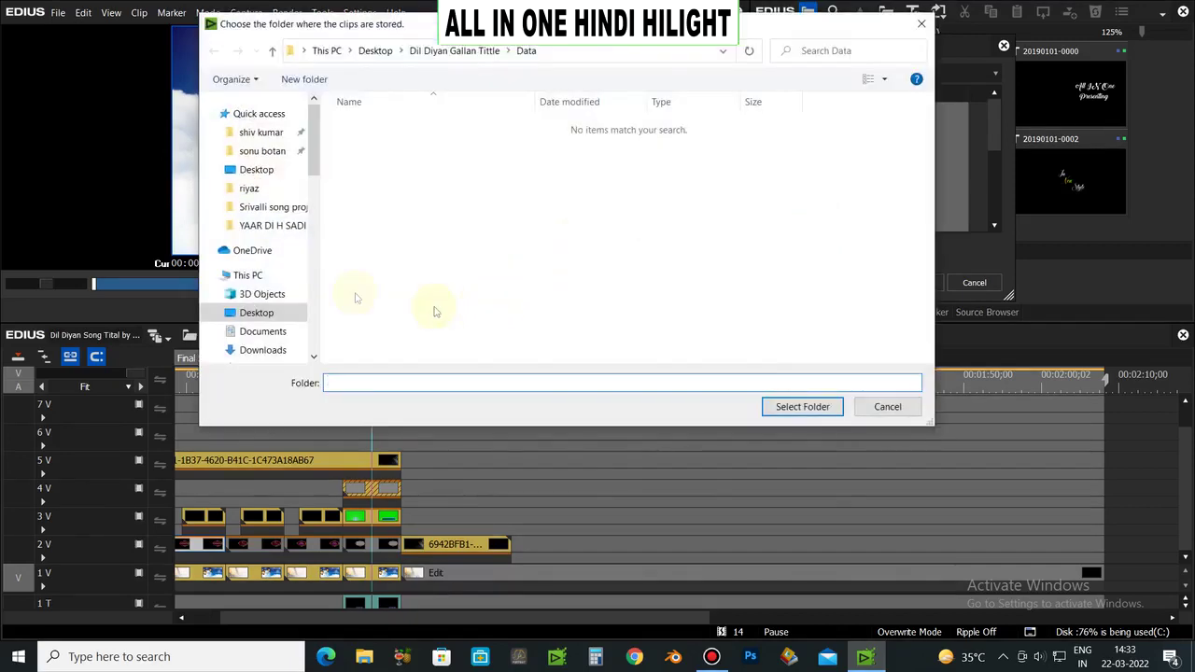
- Choose D: New Volume > PLAY EDIT FOOTAG > youtube channal as the relink folder
left_click(275, 276)
left_click(612, 328)
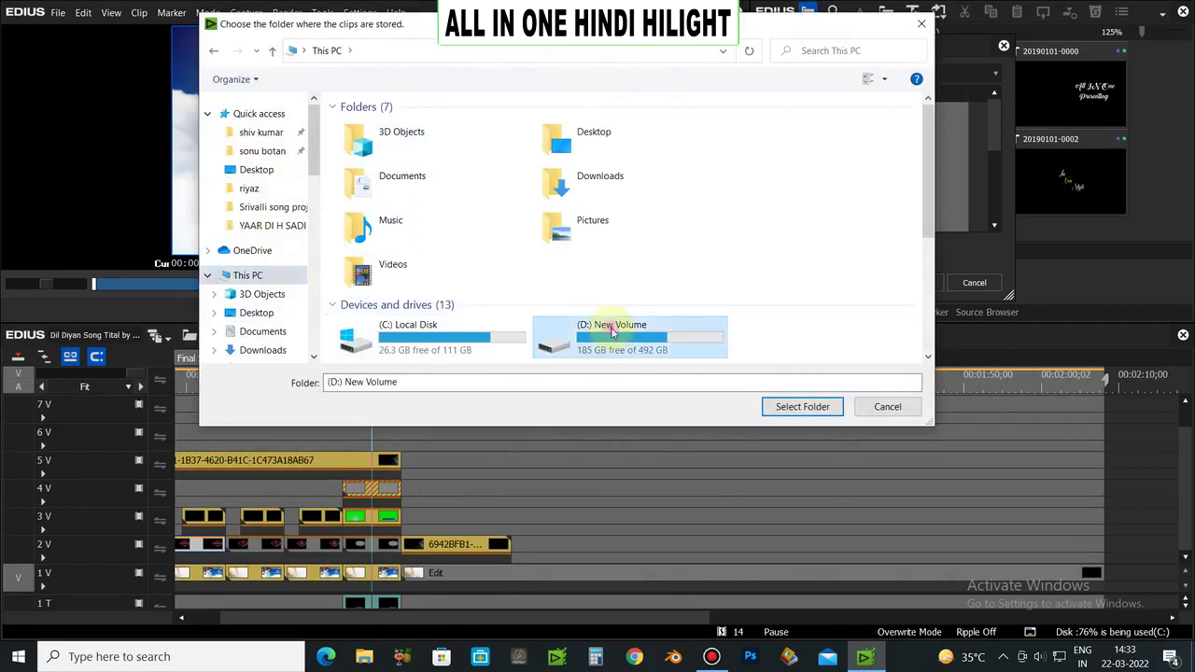
double_click(612, 328)
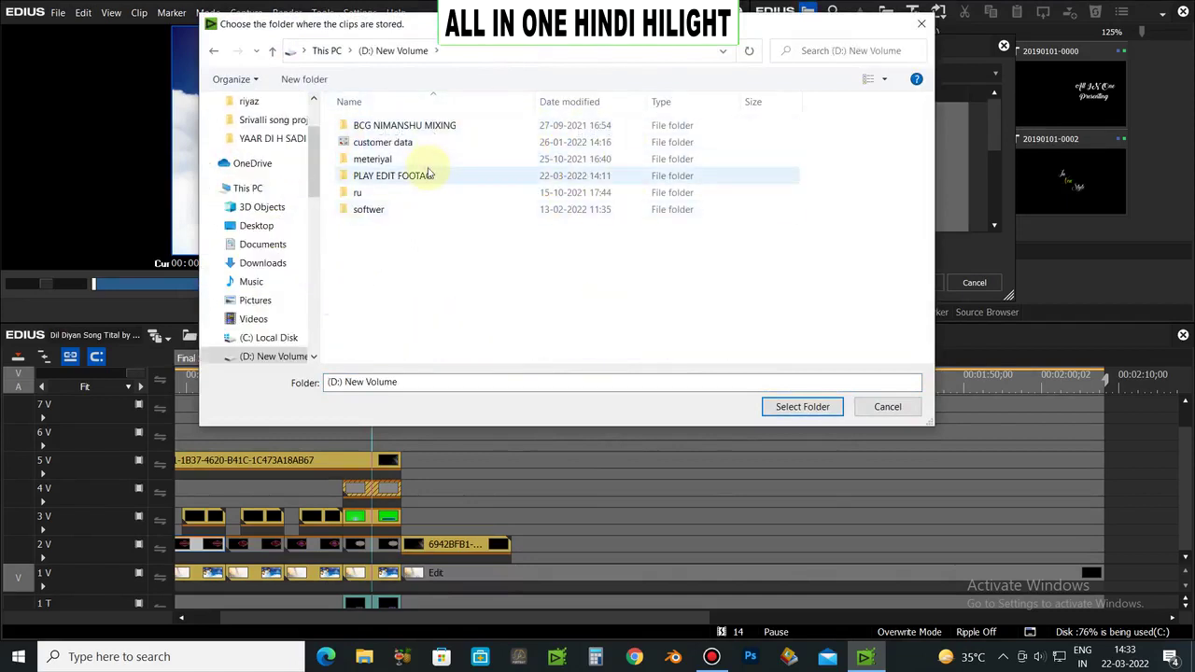
double_click(429, 175)
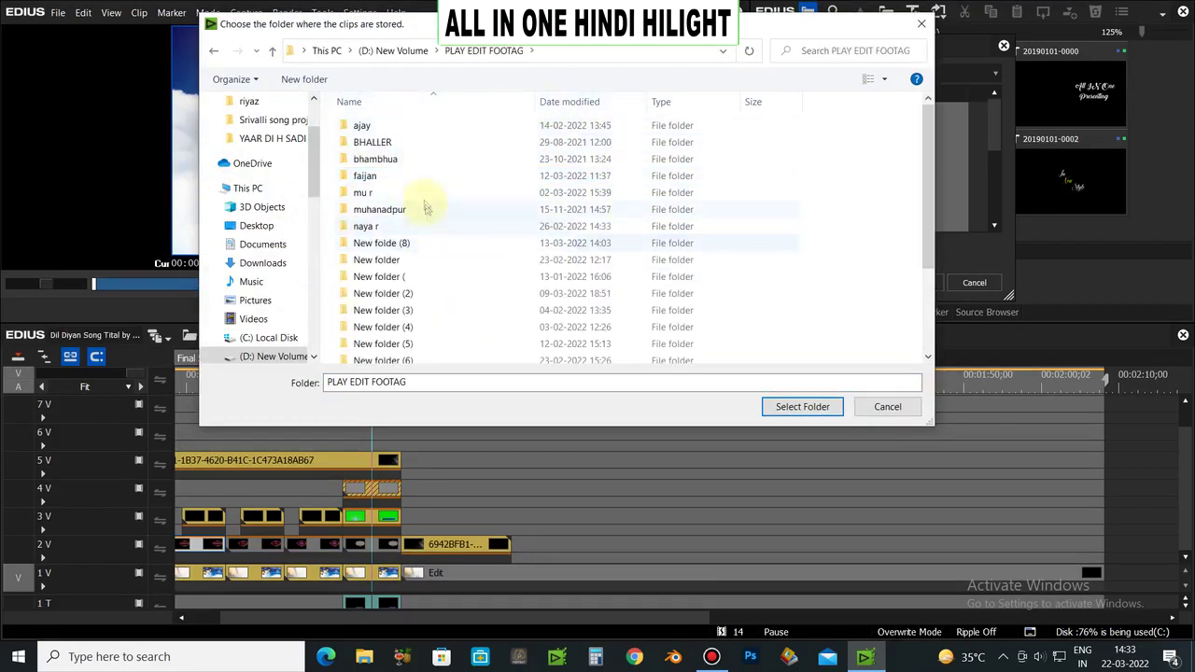
scroll(425, 213, "down", 2)
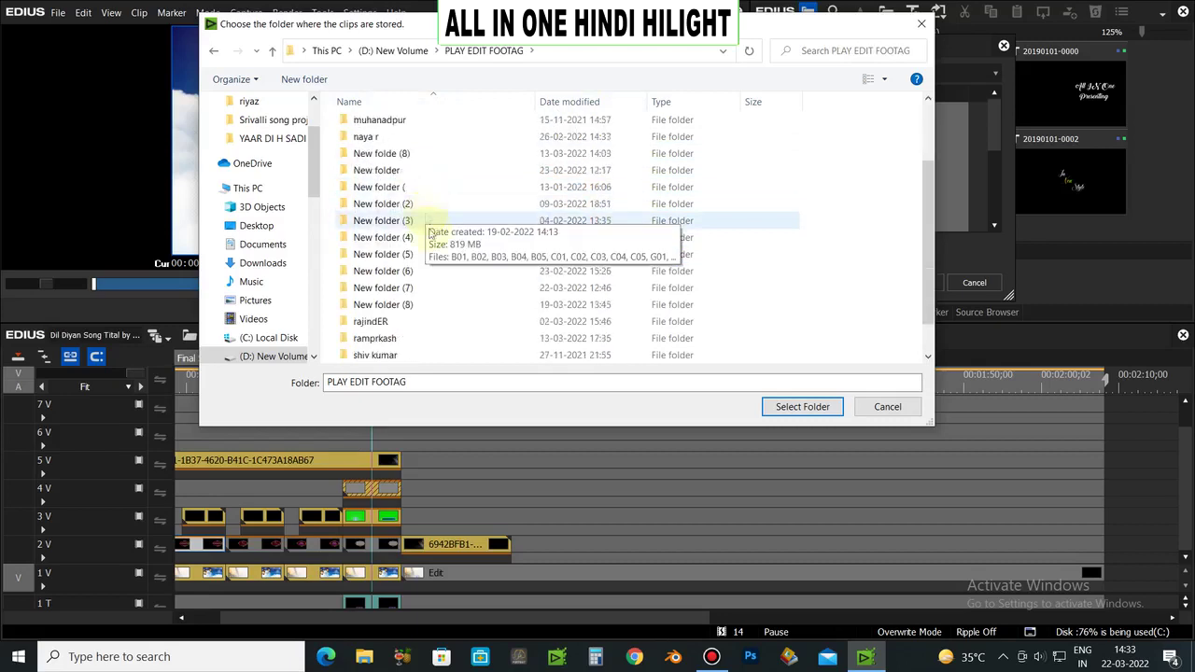
scroll(420, 196, "down", 1)
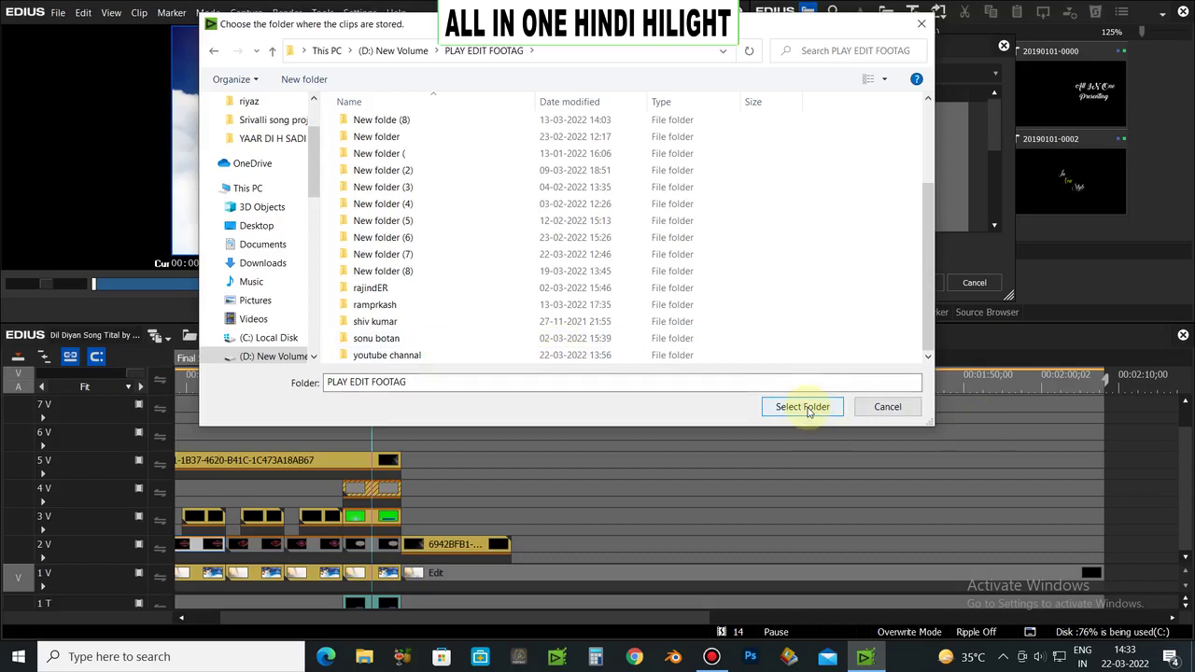
left_click(371, 355)
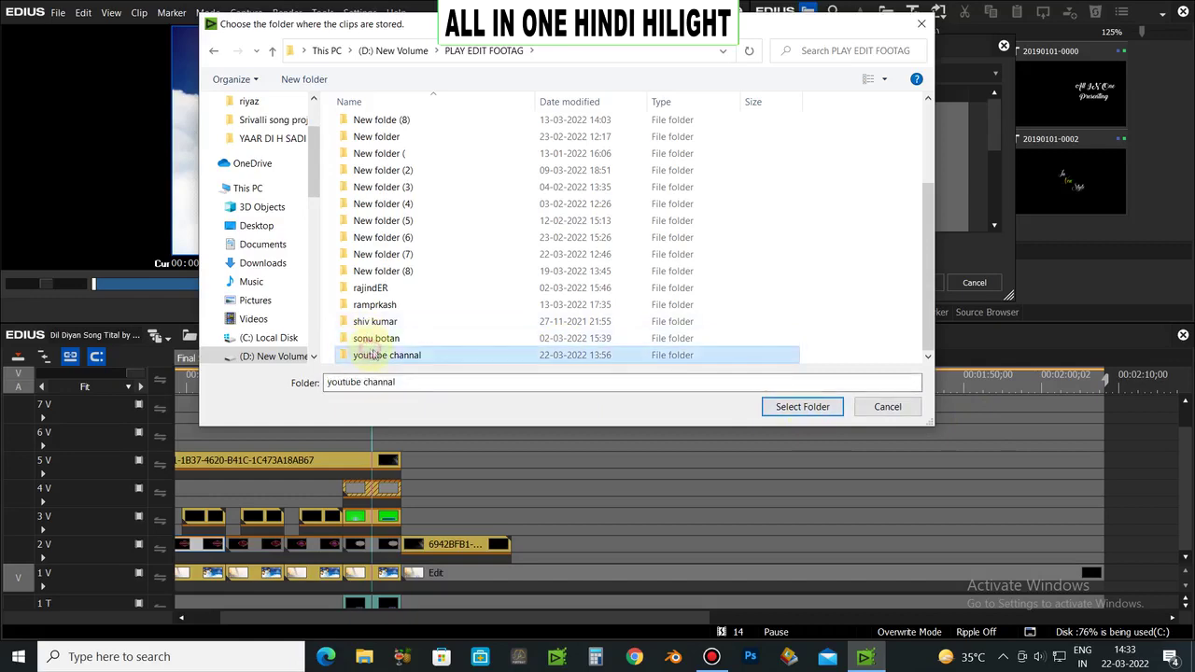
left_click(798, 408)
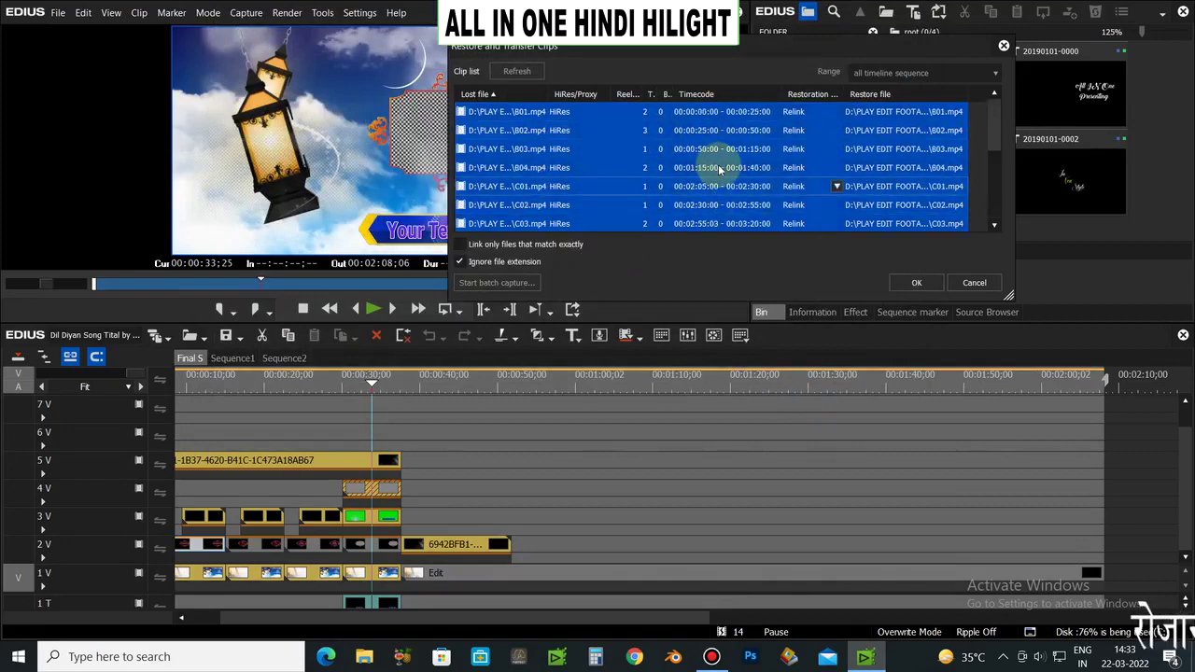
- Apply the relinks and scrub Final S to 00:00:41;06 to check the restored photos
left_click(930, 281)
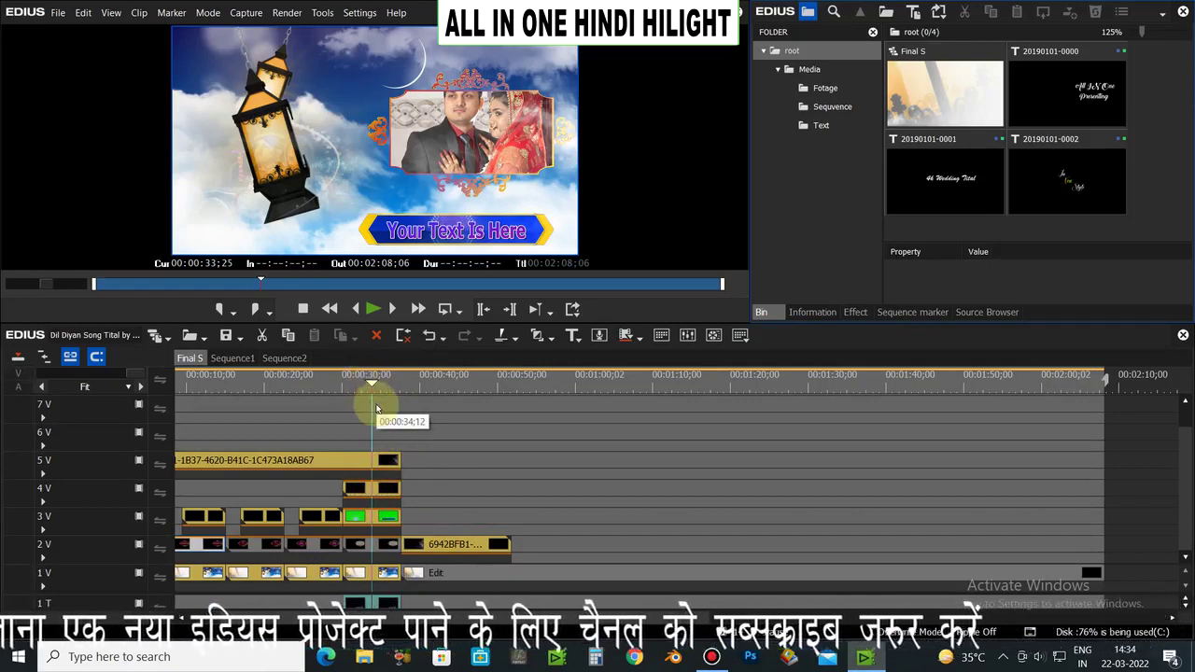
left_click_drag(371, 380, 365, 382)
left_click(362, 541)
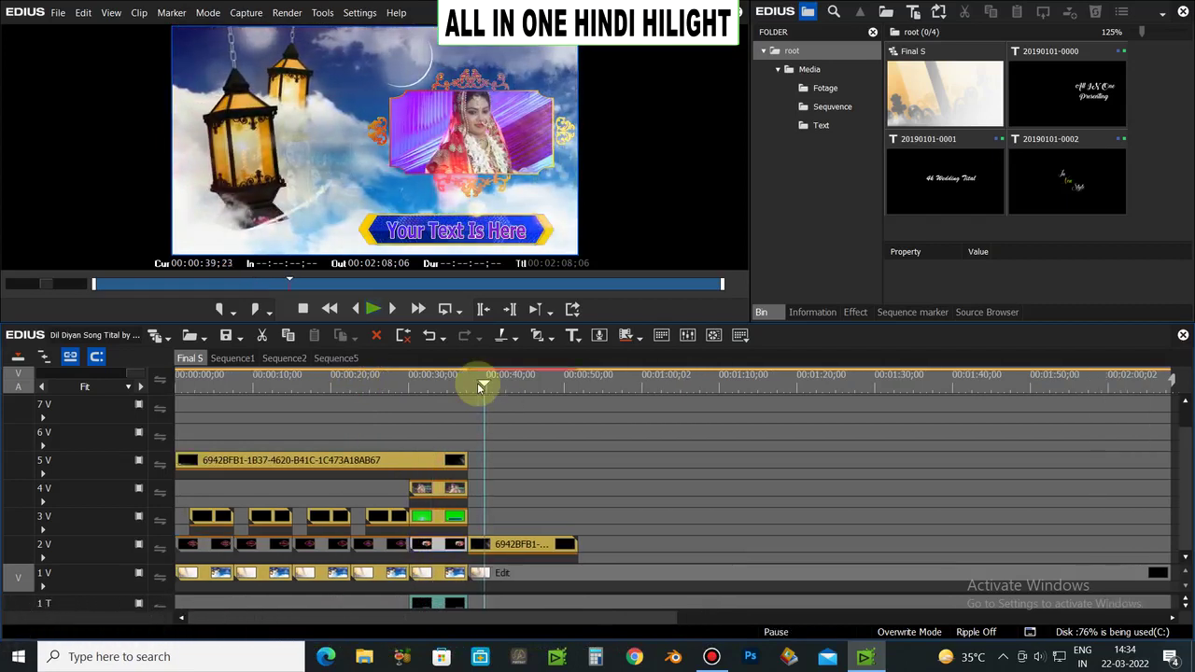
left_click_drag(493, 616, 566, 605)
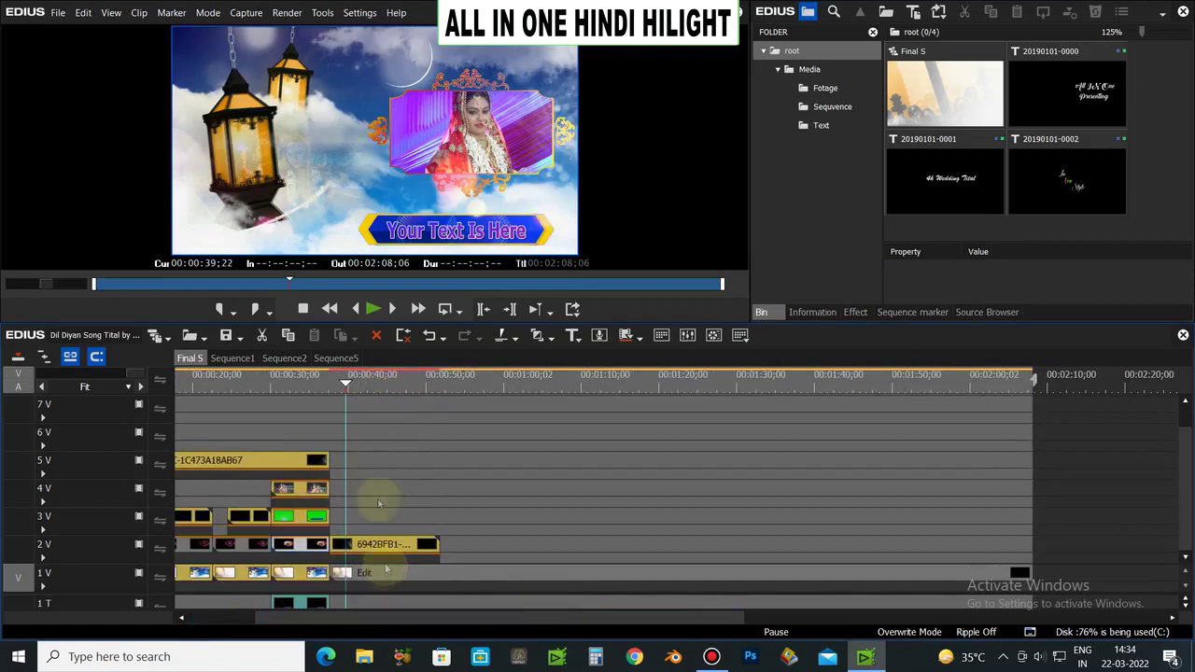
left_click_drag(344, 381, 330, 383)
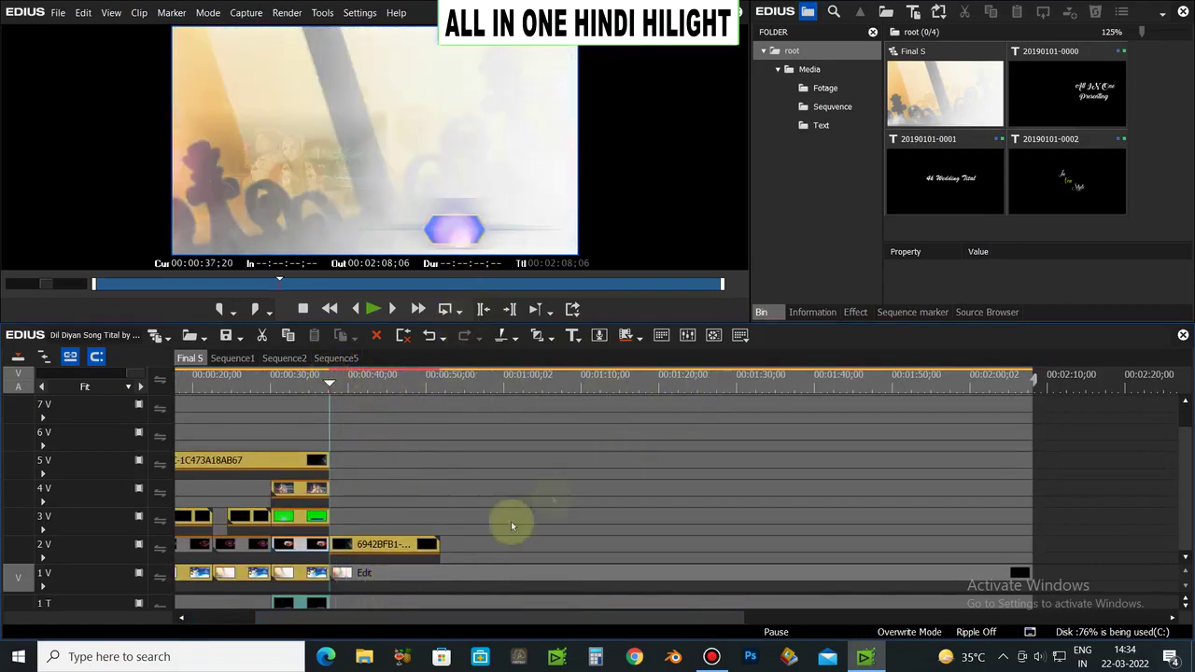
left_click(357, 380)
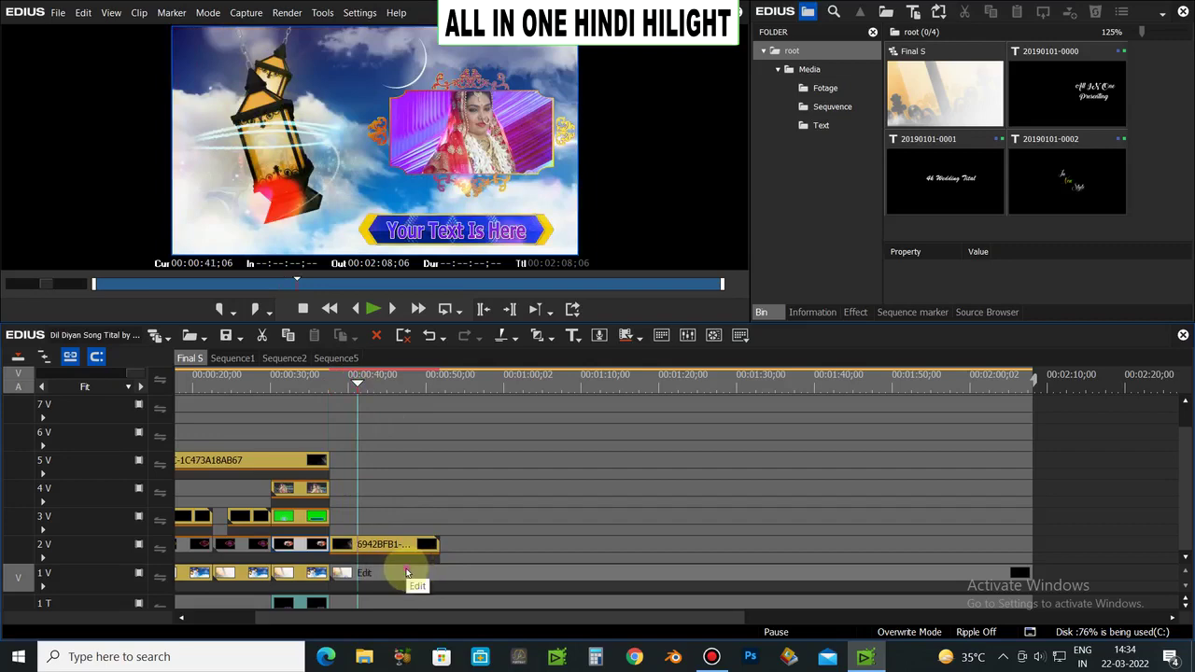
- Open the Edit nested sequence and scrub from its start to the first name caption
double_click(406, 572)
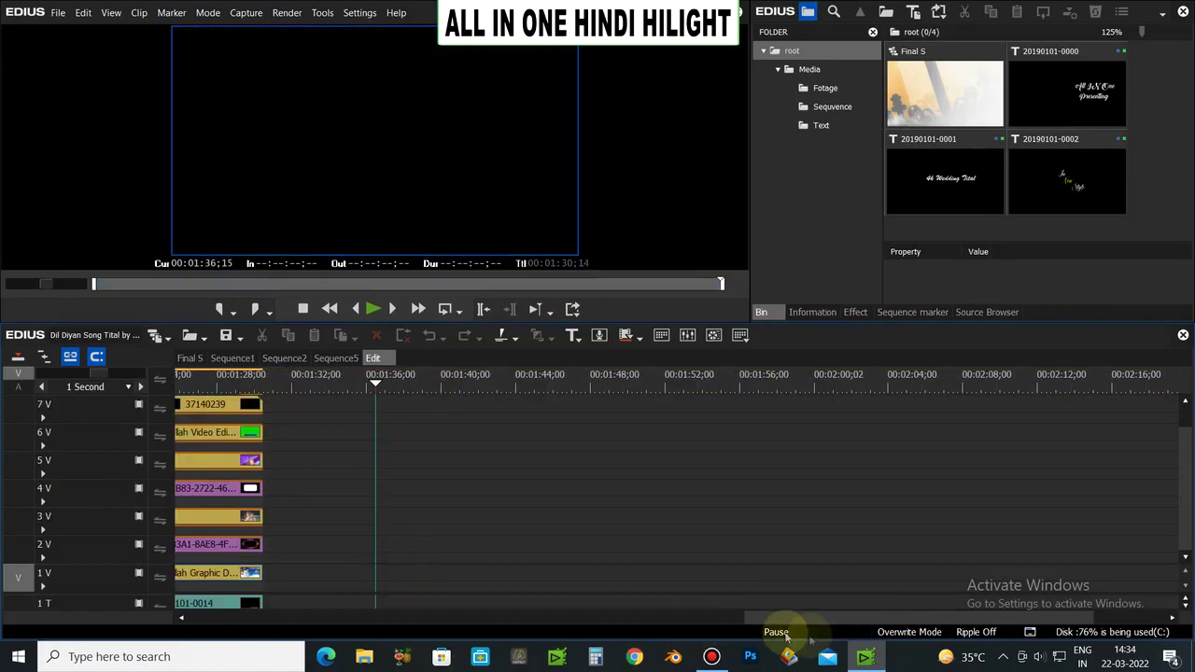
left_click_drag(853, 619, 184, 610)
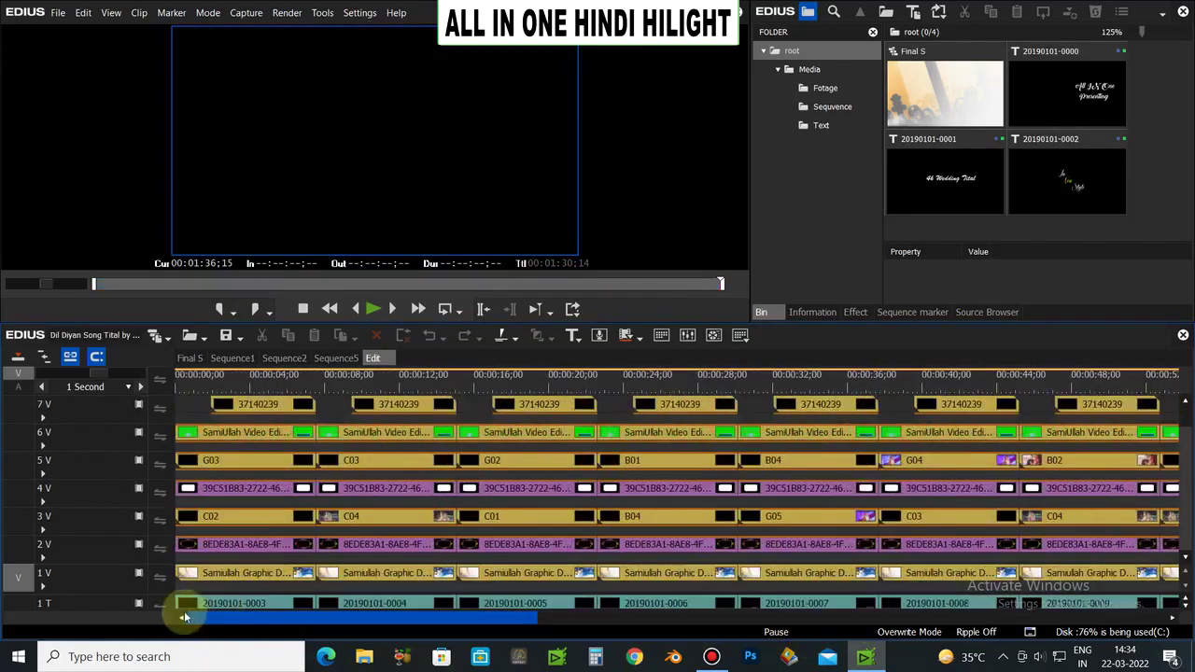
left_click(185, 388)
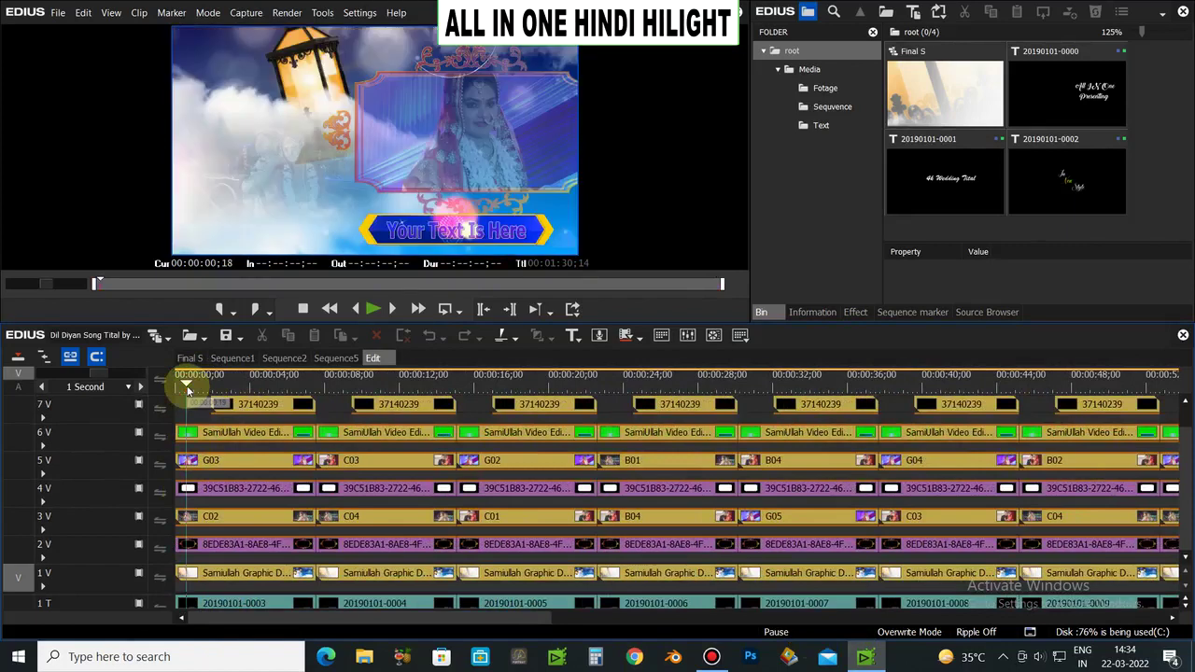
left_click_drag(188, 390, 212, 392)
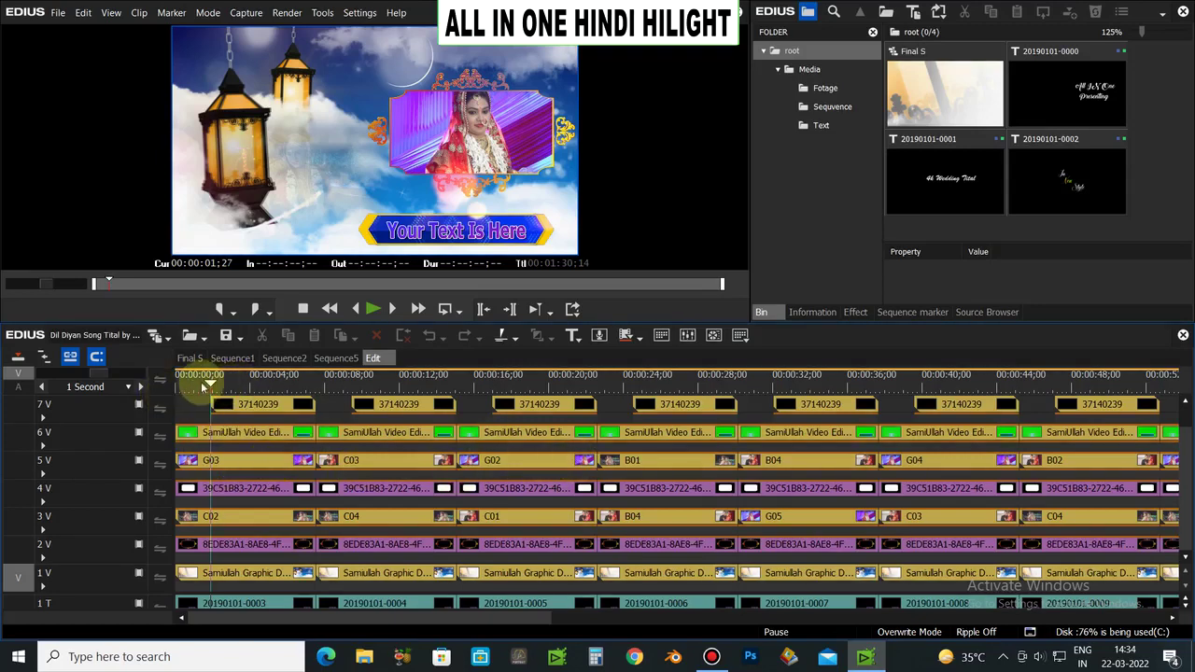
mouse_move(217, 396)
left_mouse_down()
mouse_move(207, 392)
mouse_move(224, 392)
left_mouse_up()
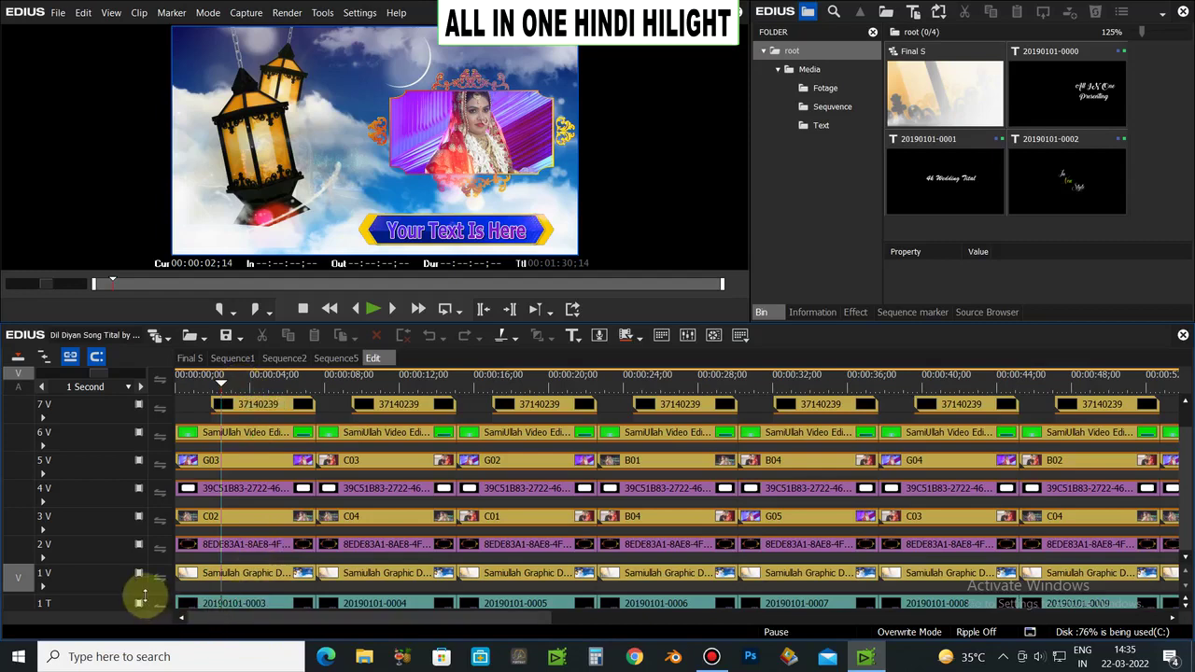
left_click_drag(145, 593, 147, 473)
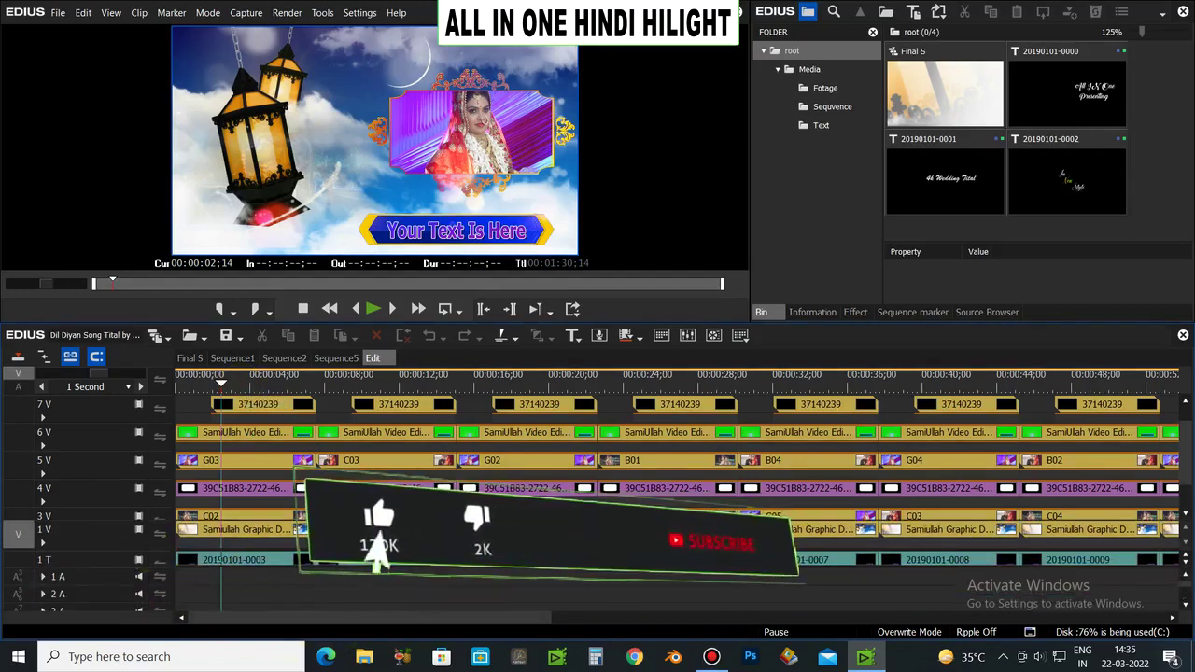
left_click(273, 560)
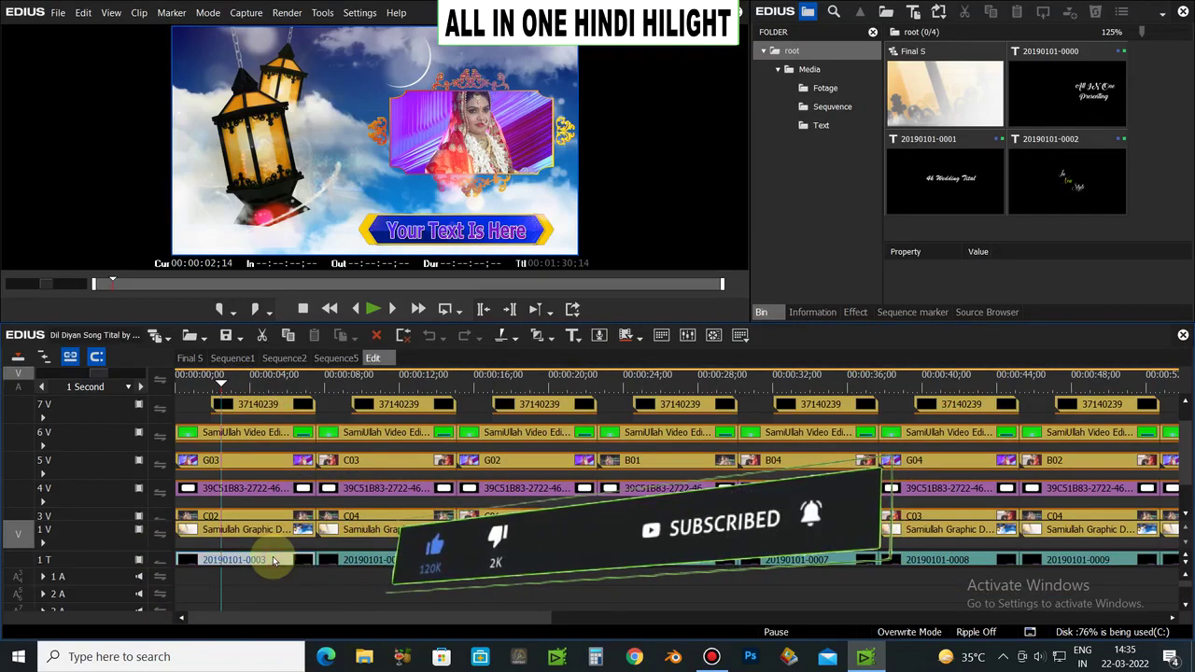
double_click(273, 560)
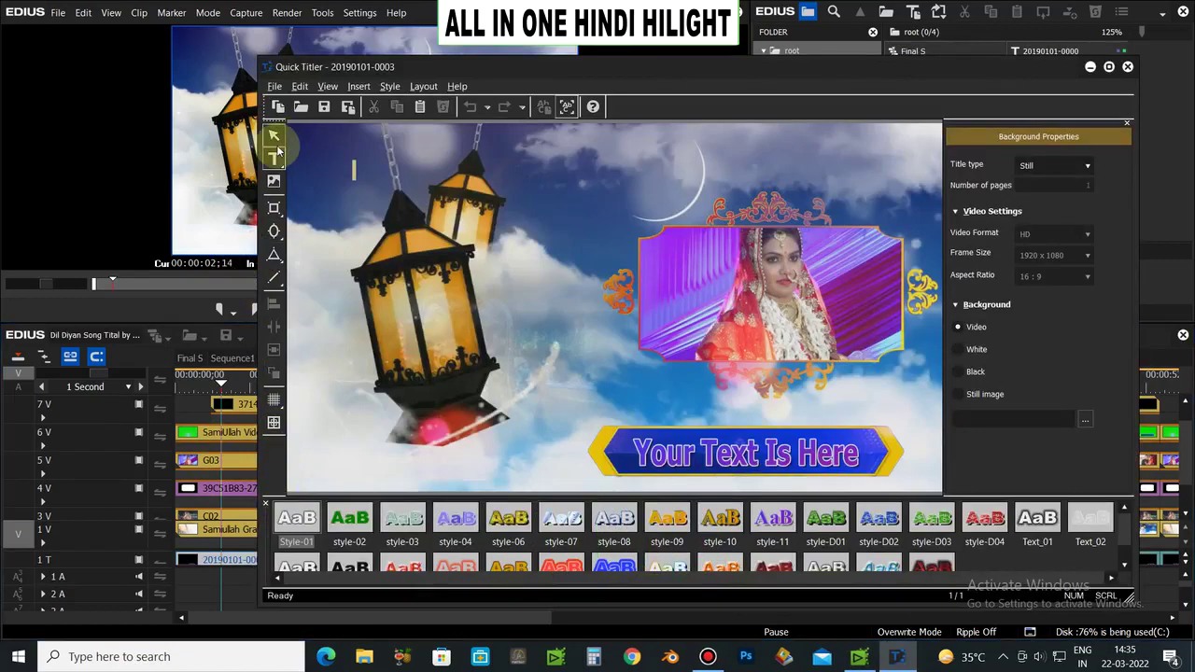
left_click(855, 457)
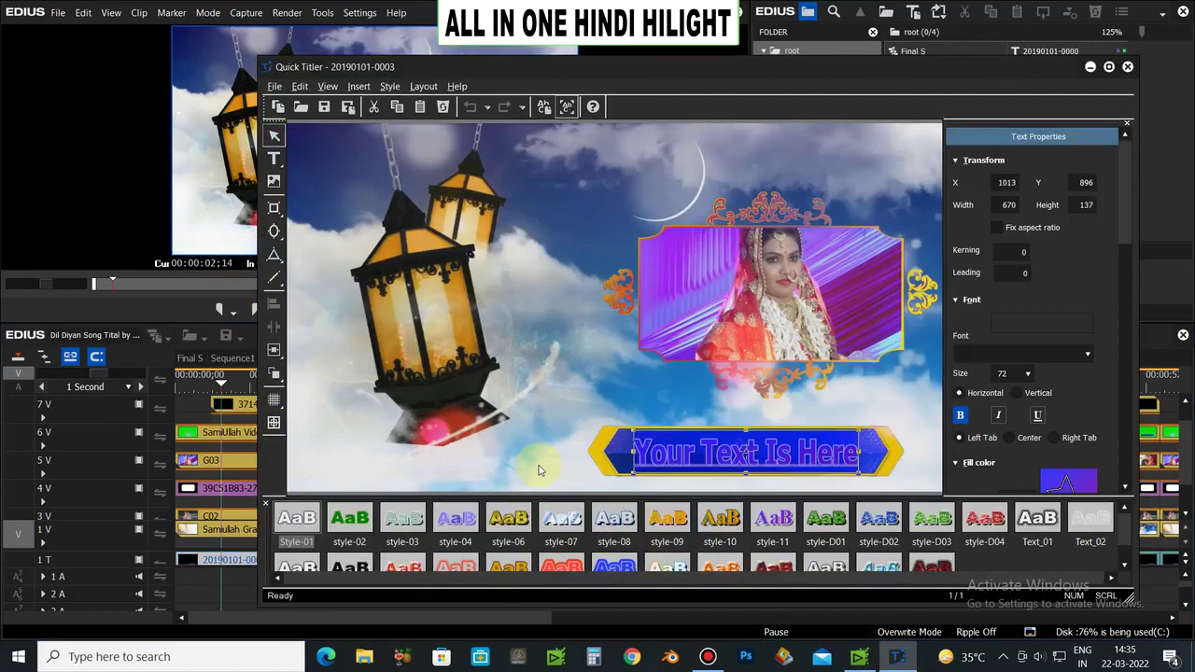
type("Umesh Mishra")
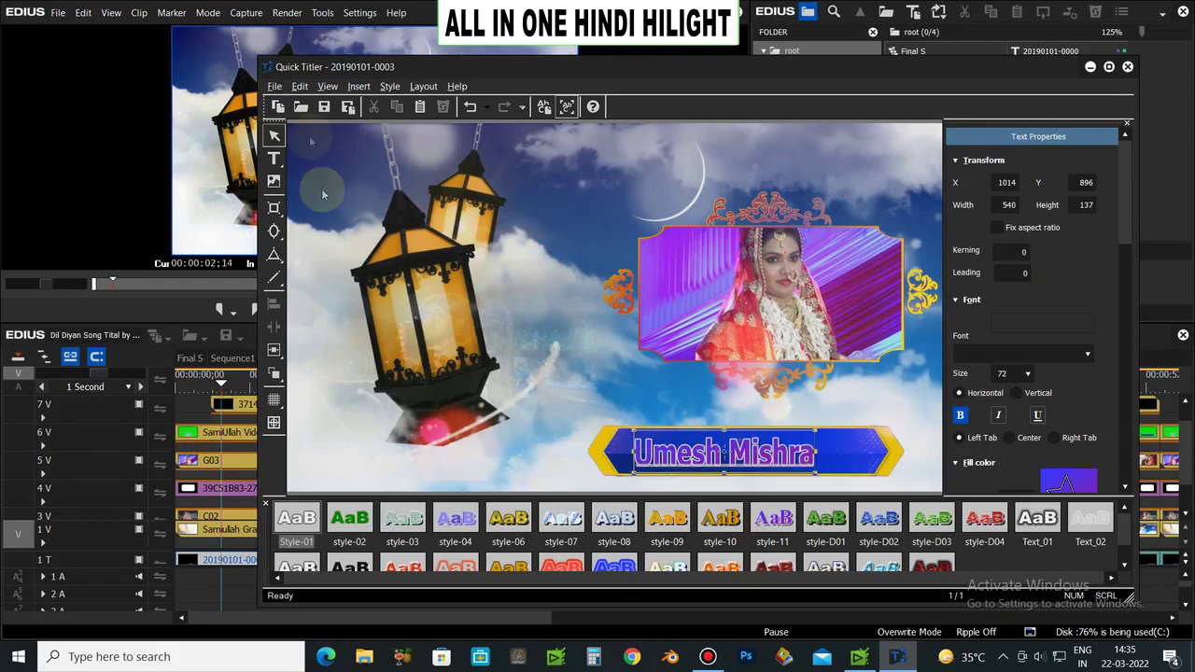
left_click(324, 107)
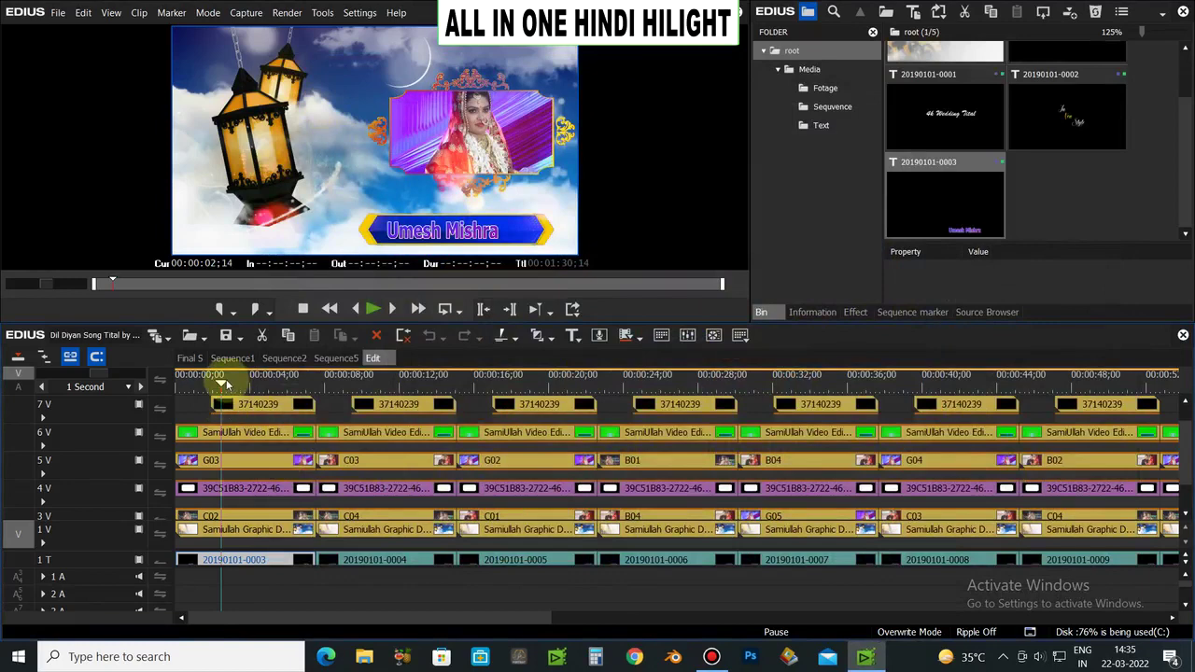
left_click_drag(230, 385, 364, 388)
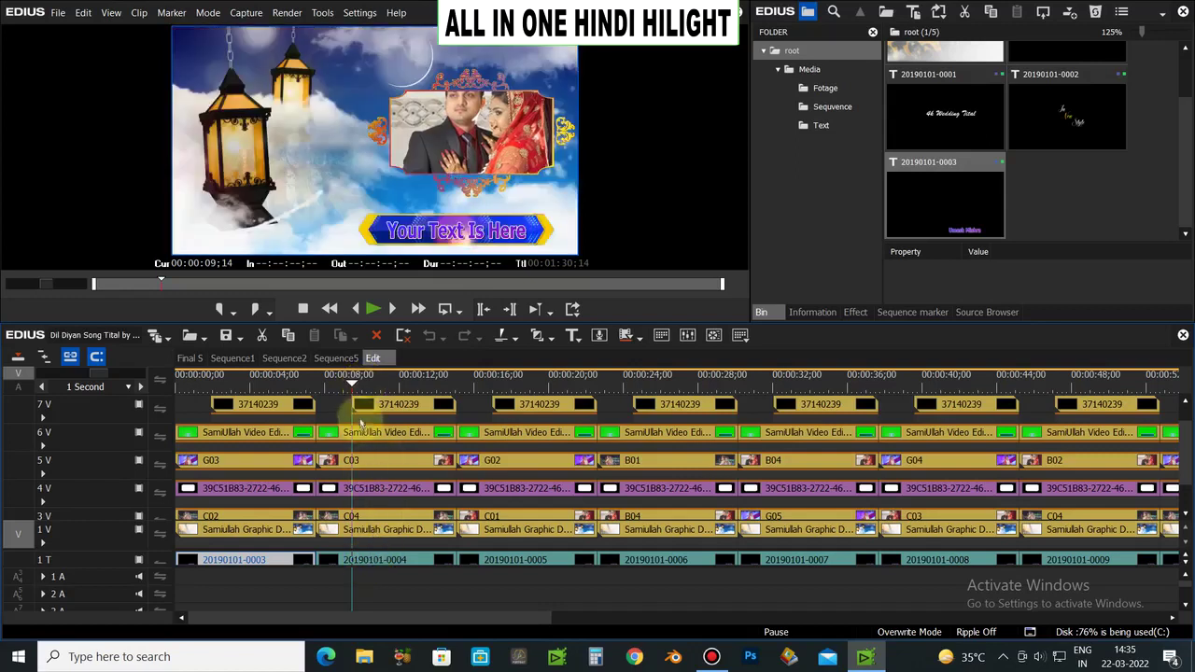
left_click(378, 561)
left_click(406, 383)
left_click(544, 381)
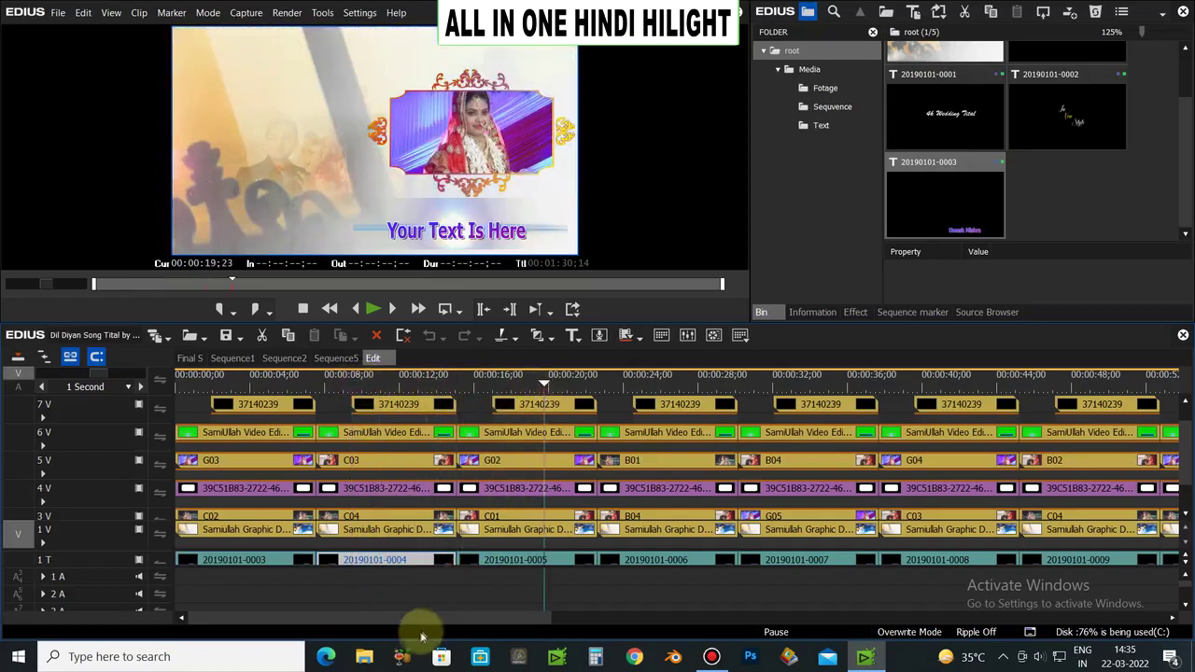
left_click_drag(413, 623, 744, 573)
left_click(460, 383)
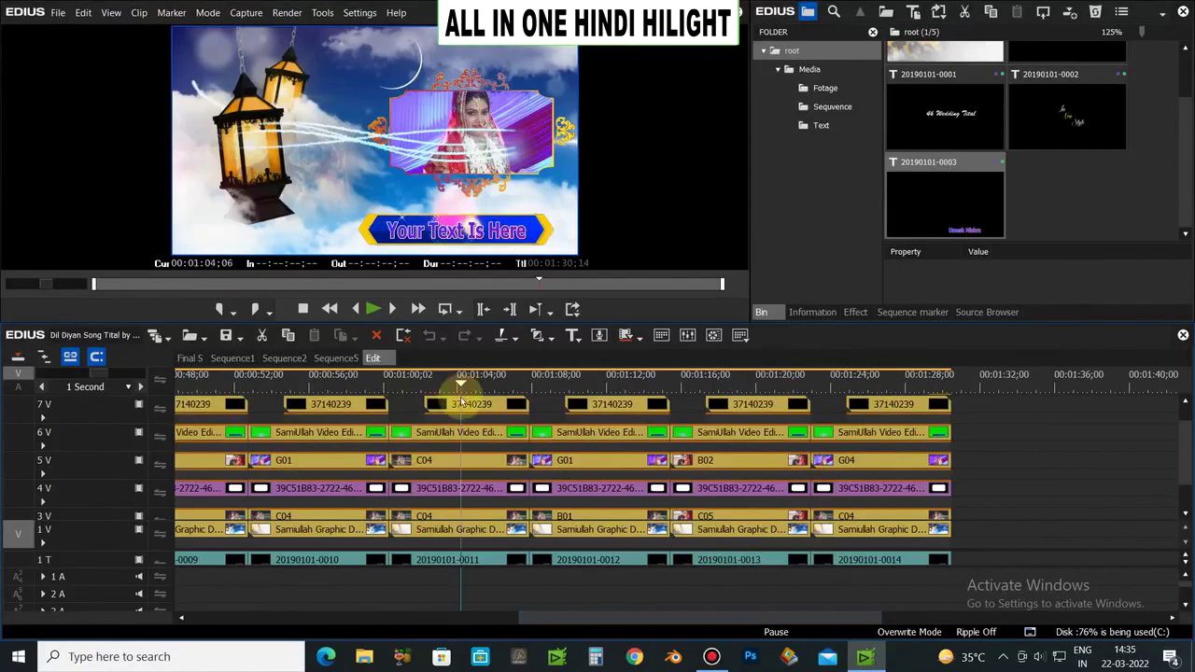
left_click_drag(460, 382, 910, 420)
left_click_drag(612, 620, 720, 602)
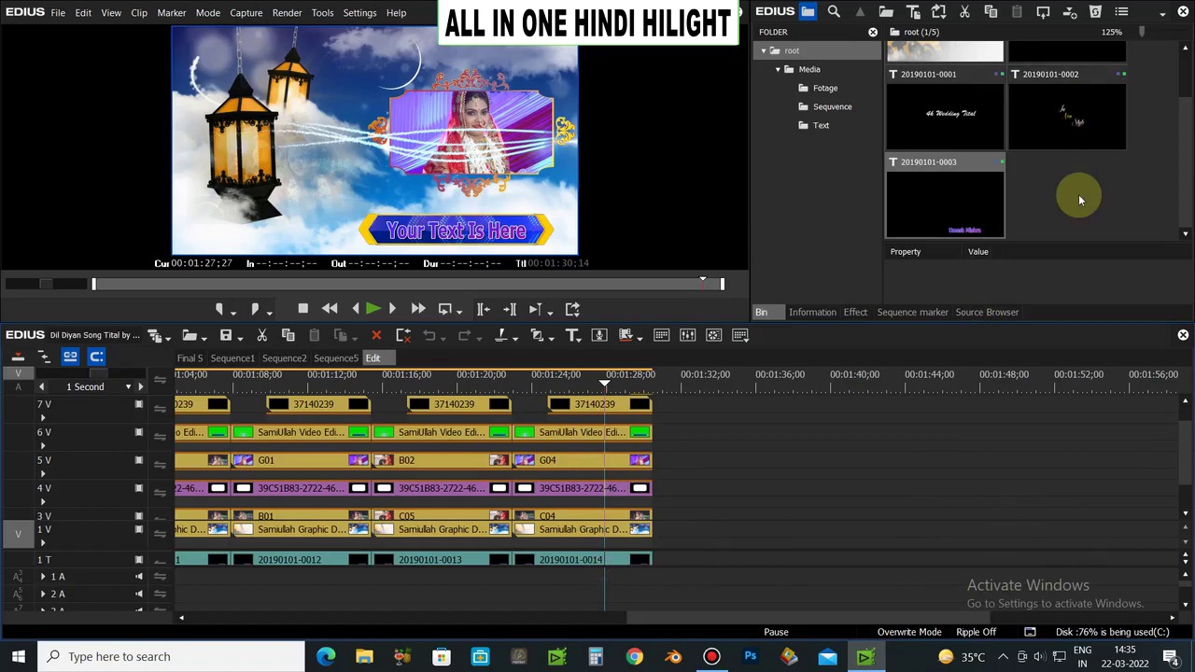
double_click(616, 559)
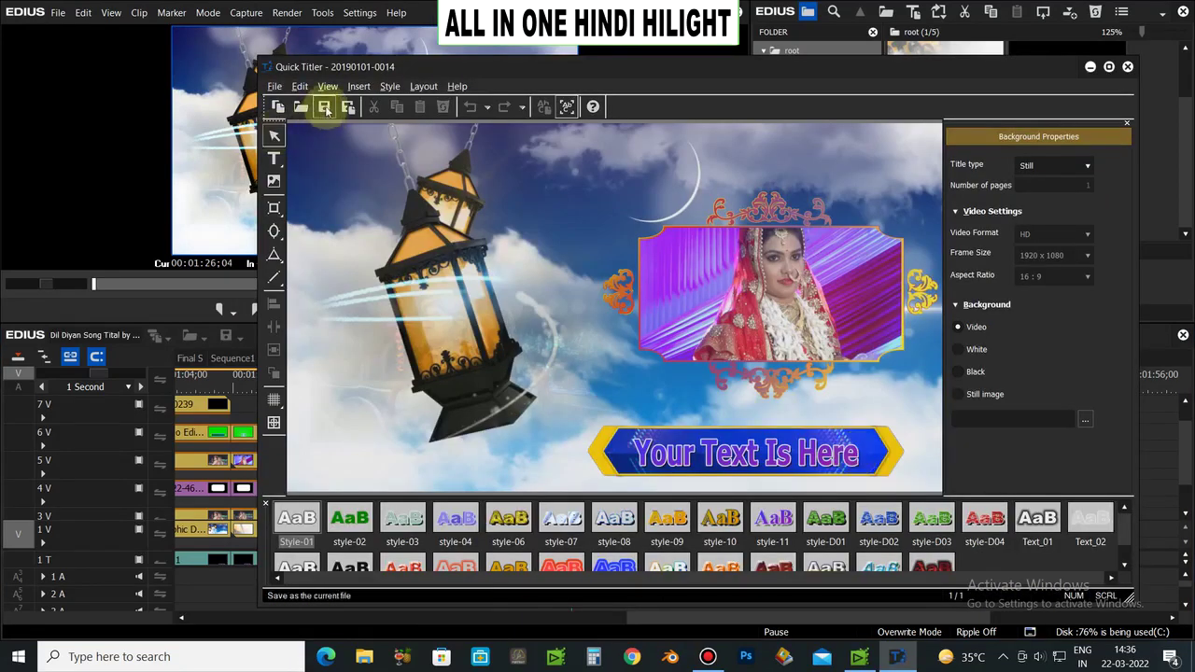
left_click(276, 87)
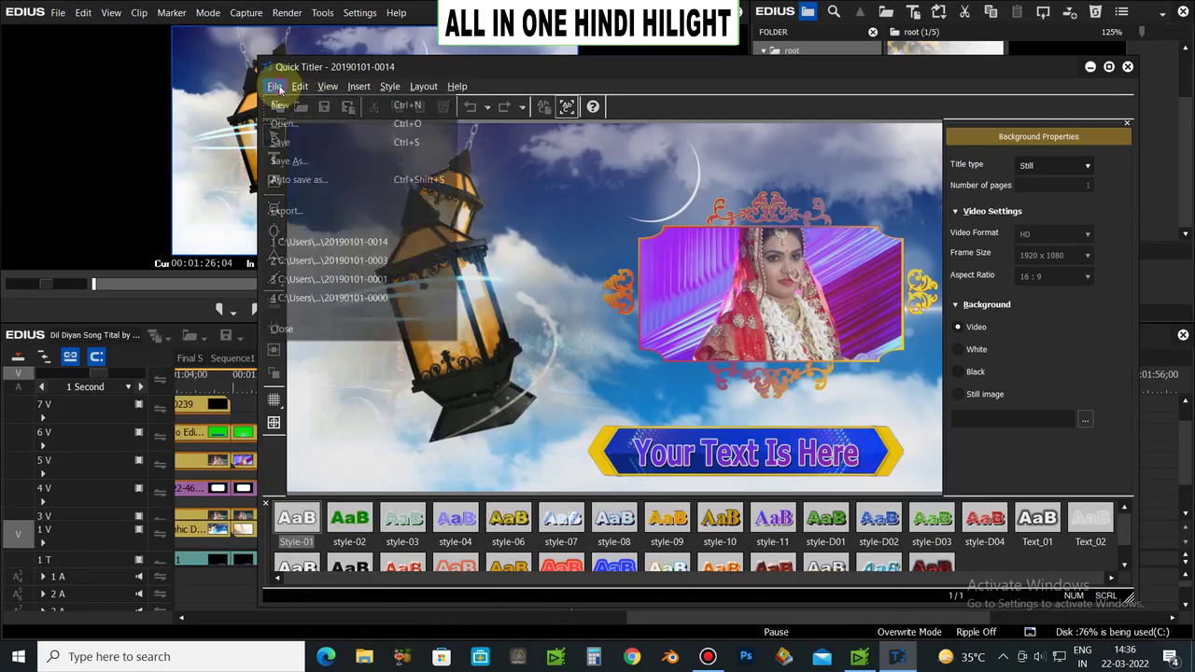
left_click(285, 162)
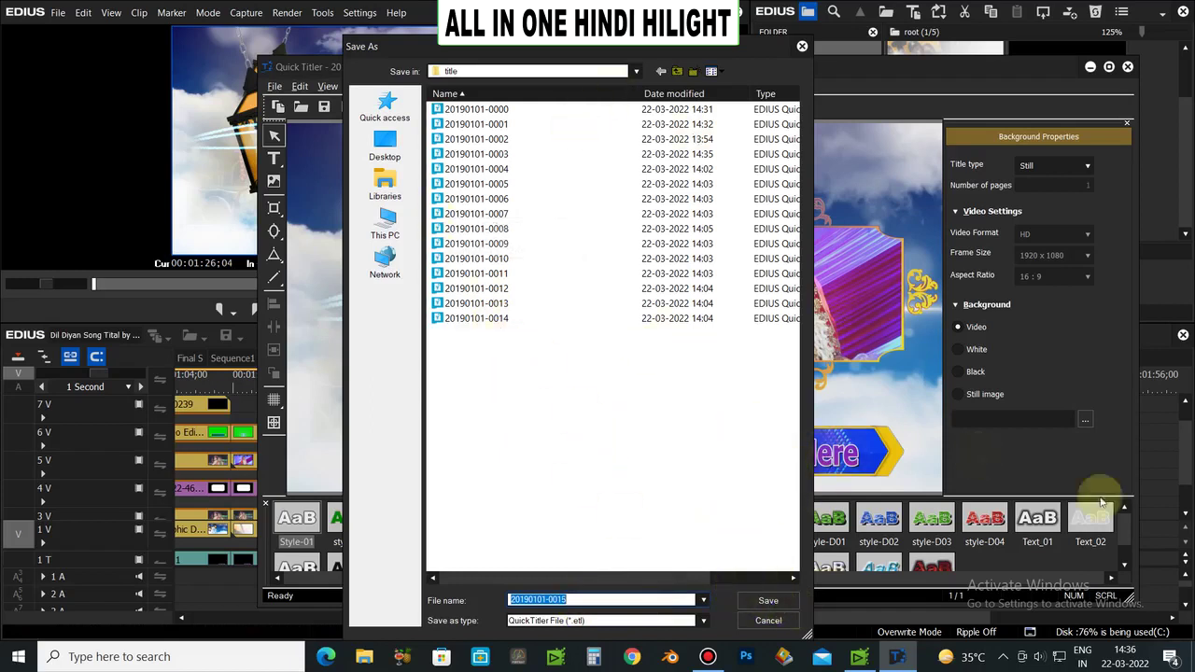
left_click(785, 626)
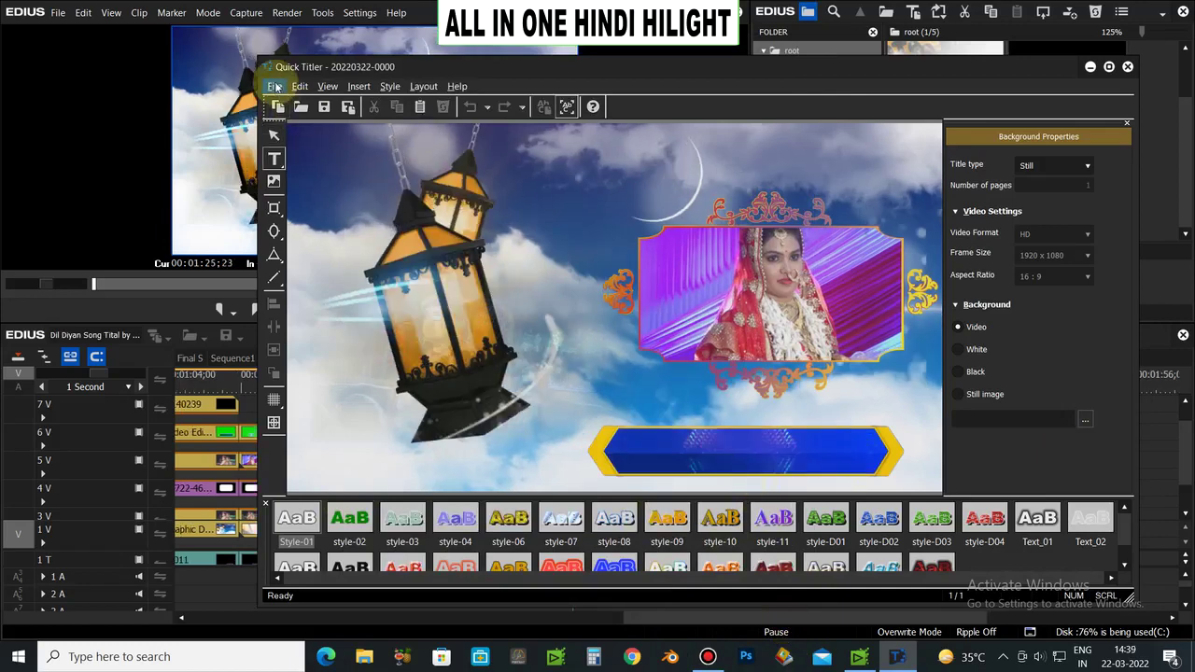
left_click(274, 86)
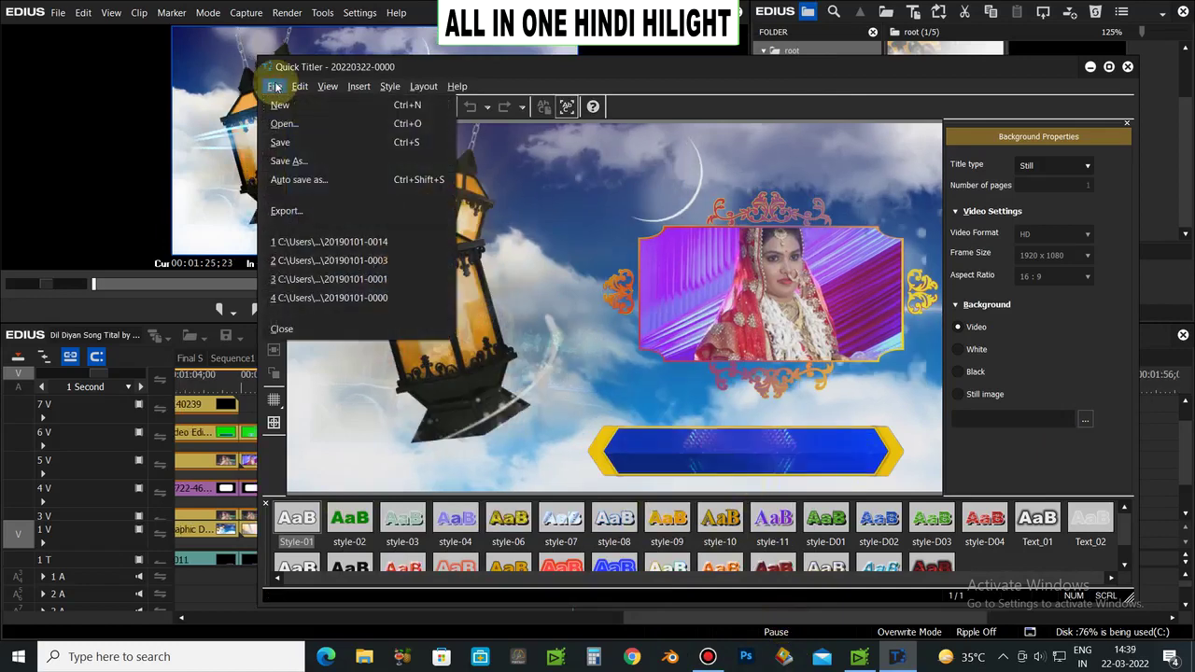
left_click(282, 162)
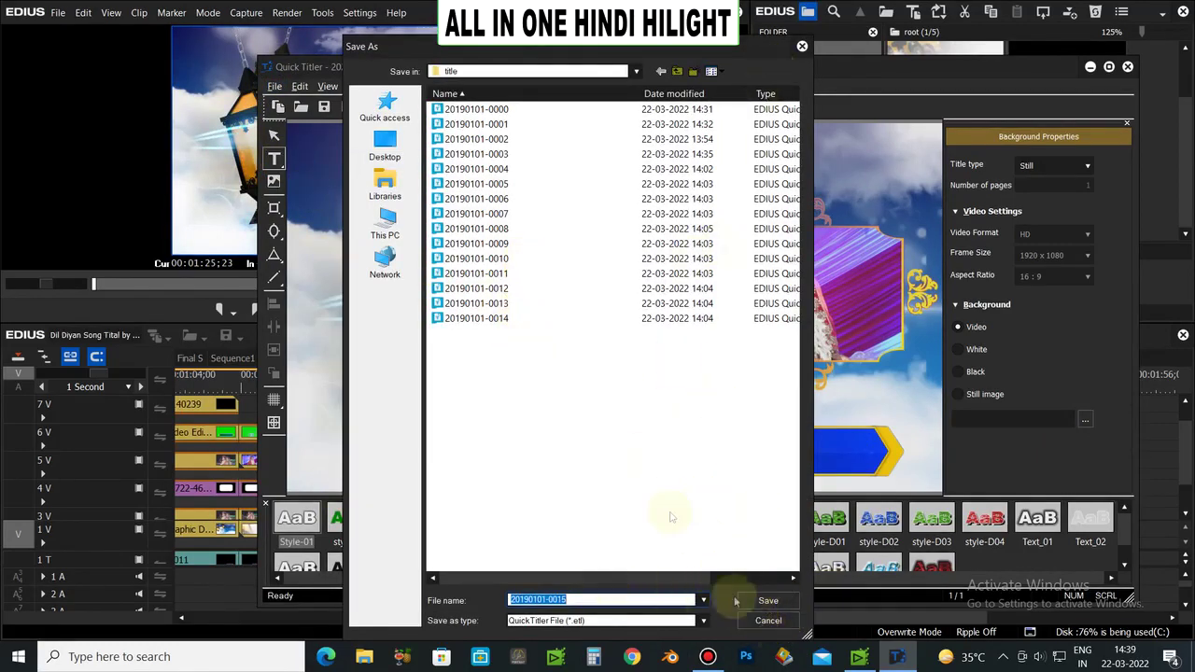
left_click(771, 620)
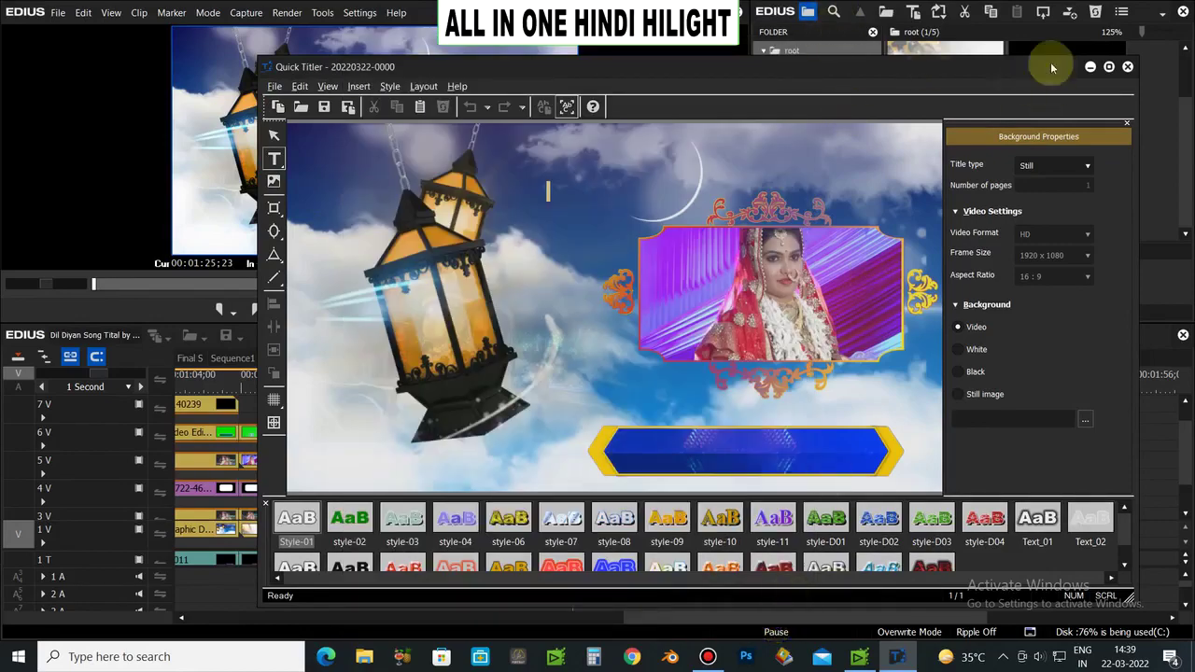
left_click(1127, 68)
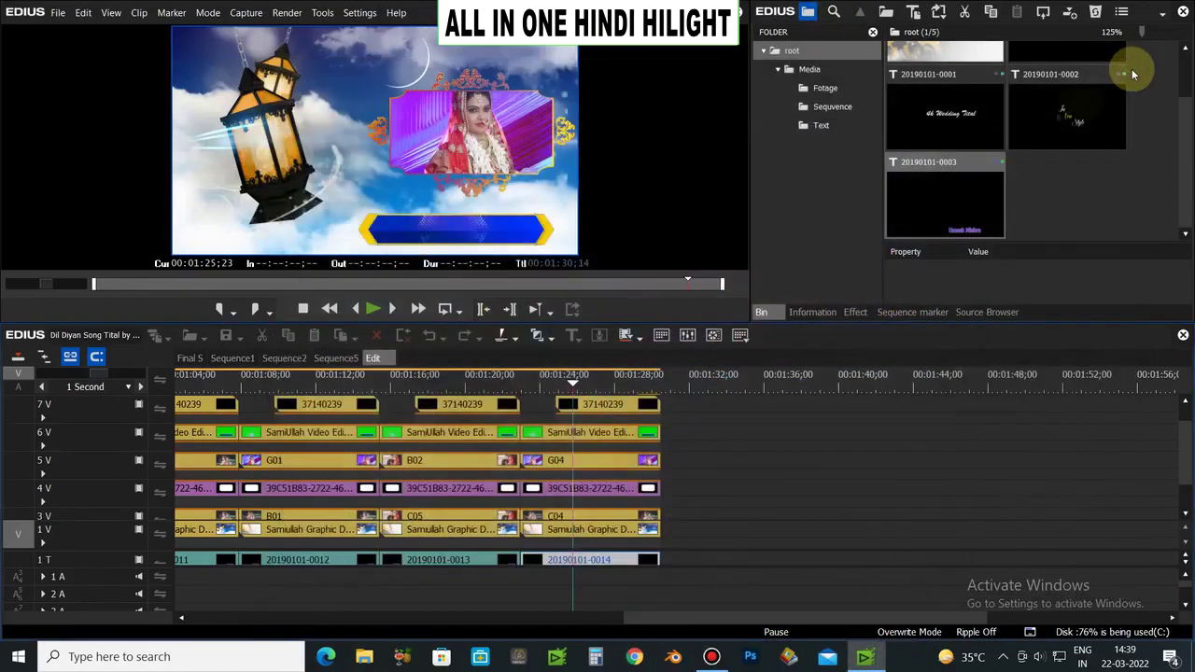
- Switch to the Final S sequence and scrub the playhead from about 53 seconds to 1:10
left_click(186, 359)
left_click(721, 607)
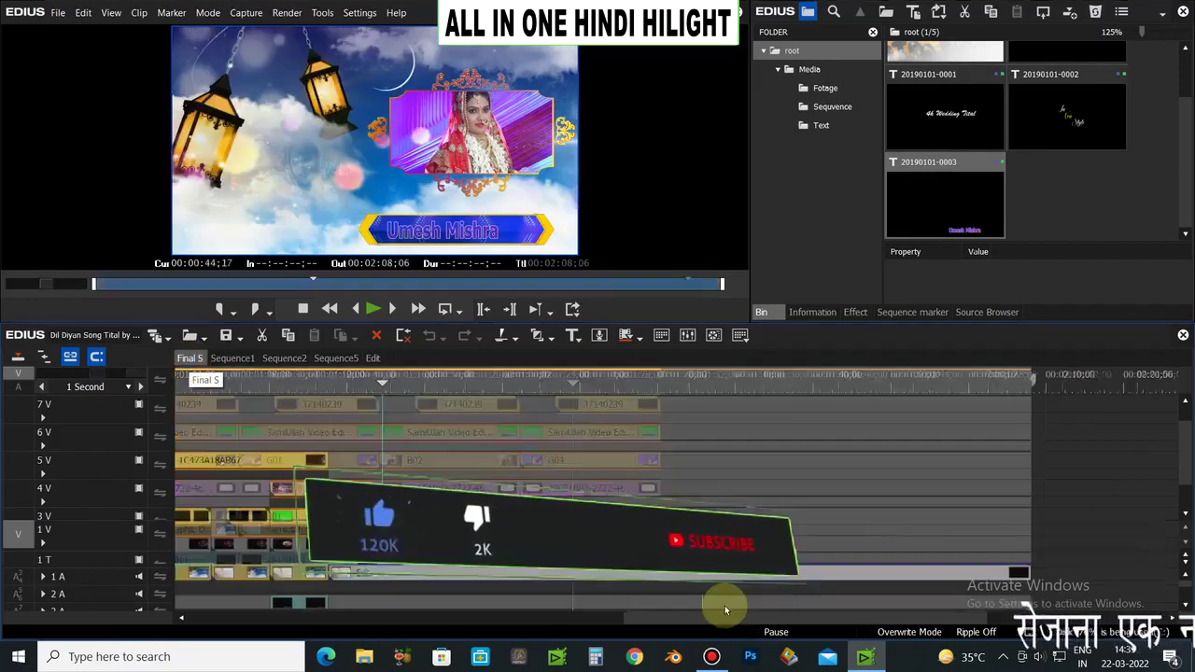
left_click_drag(708, 619, 635, 619)
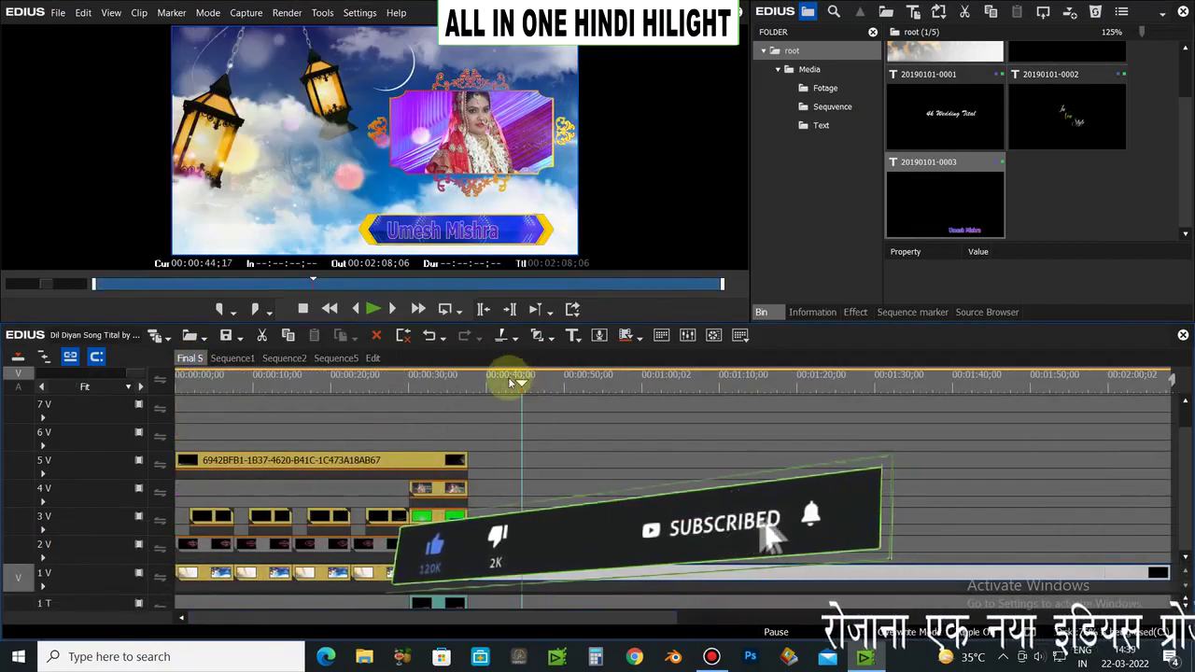
left_click(595, 382)
left_click_drag(595, 383, 731, 363)
- Play back Final S at increased speed, then pause around 00:01:37;26
key("space")
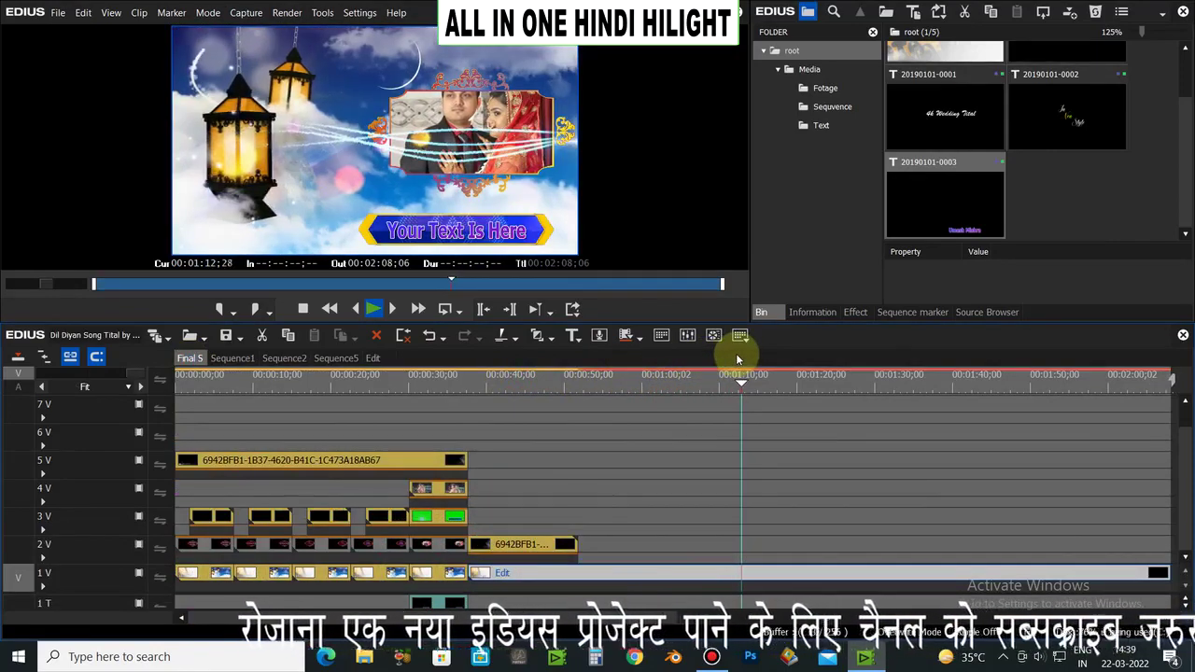
key("l")
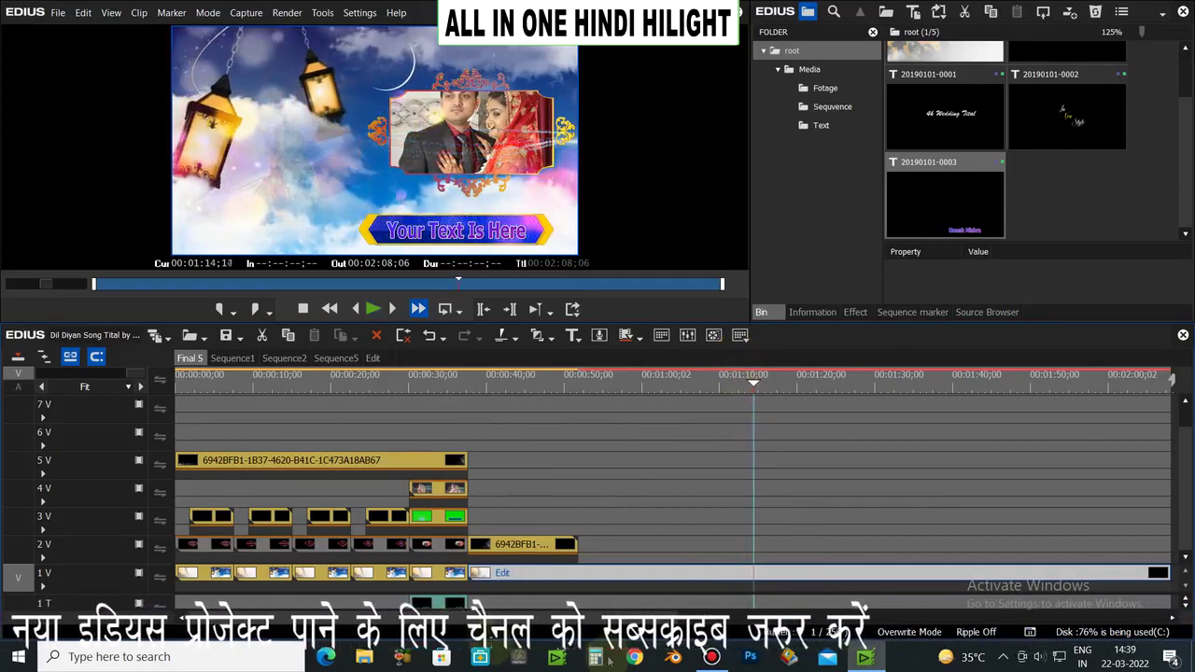
left_click_drag(565, 609, 642, 608)
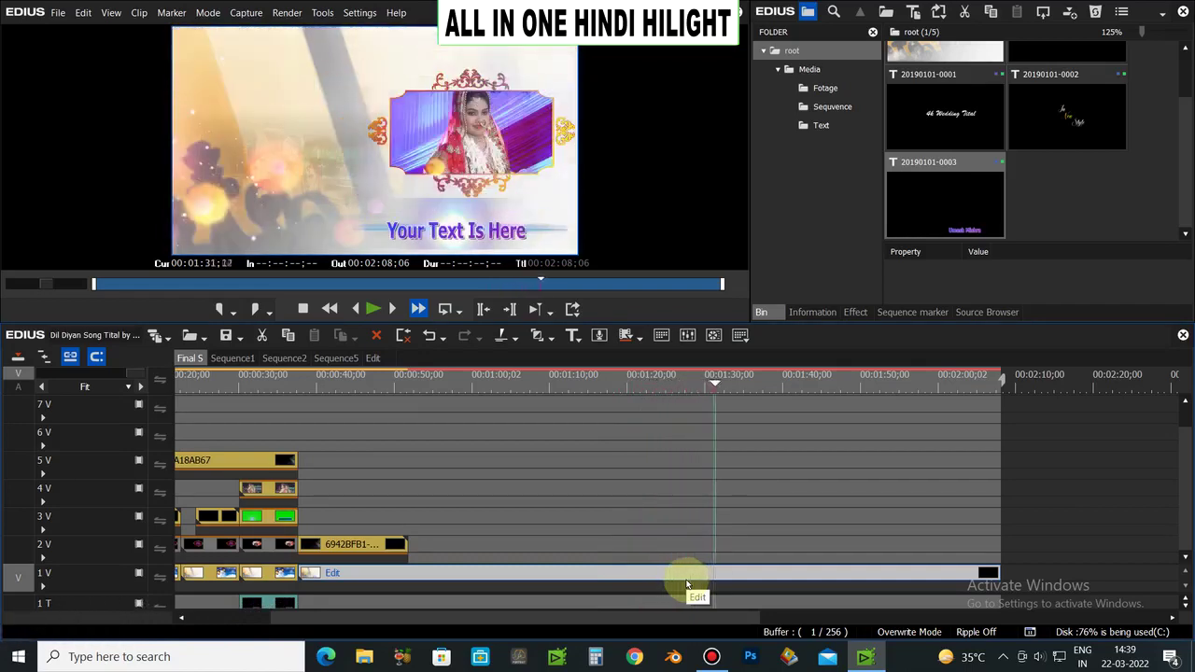
key("space")
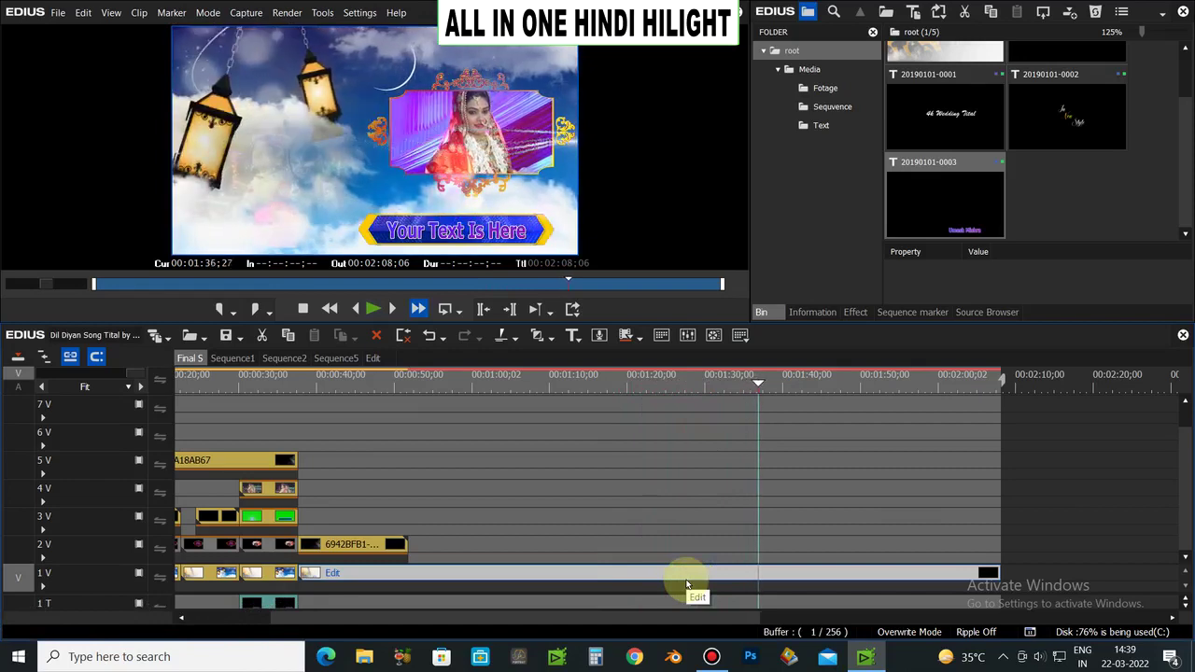
left_click_drag(606, 618, 708, 607)
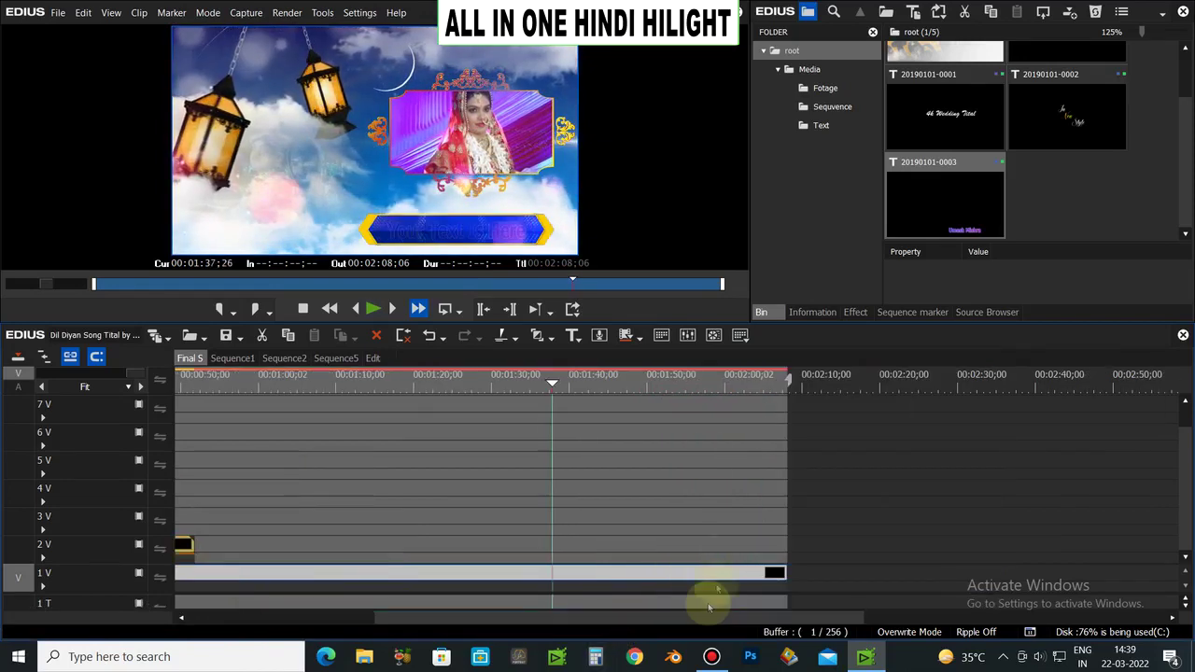